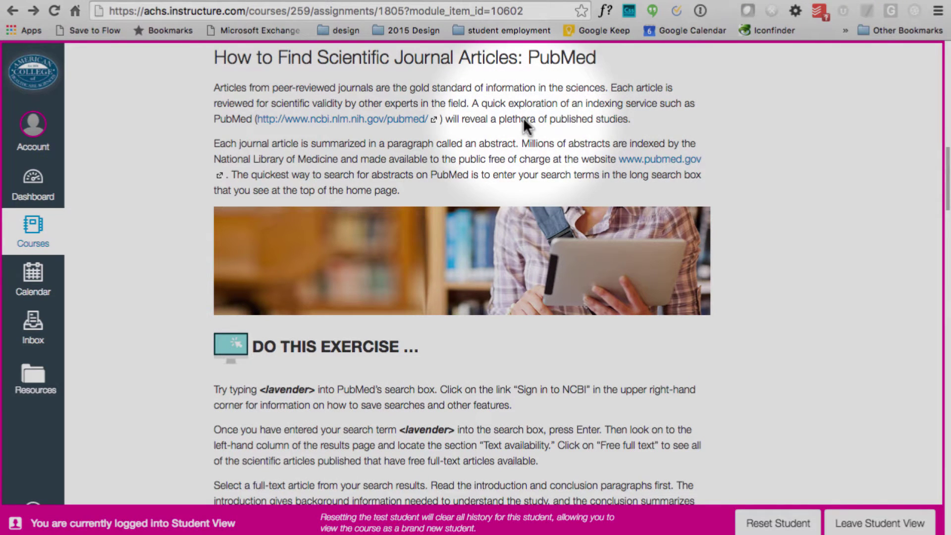
# Step: Go to google.com, search for "pubmed" and open the "Home - PubMed - NCBI" result
pyautogui.click(295, 7)
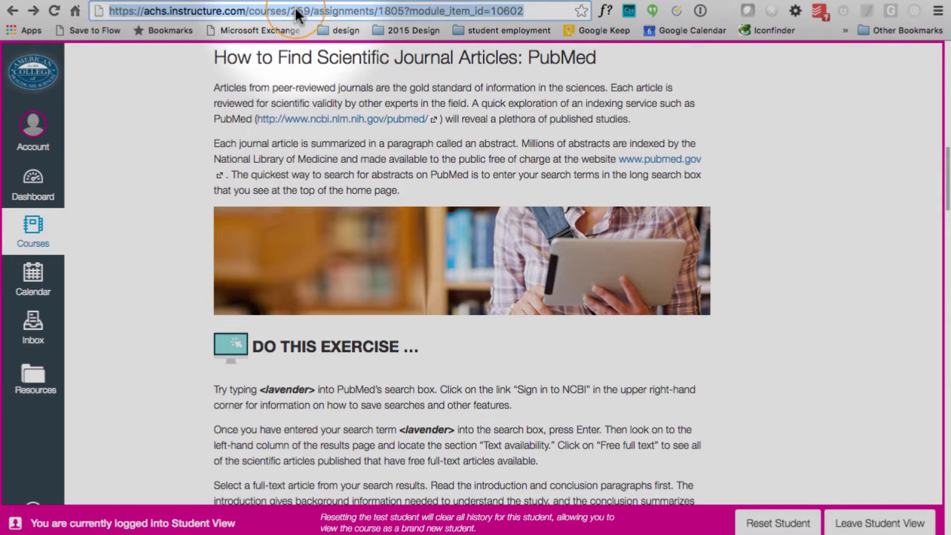
pyautogui.write('google.com')
pyautogui.press('Return')
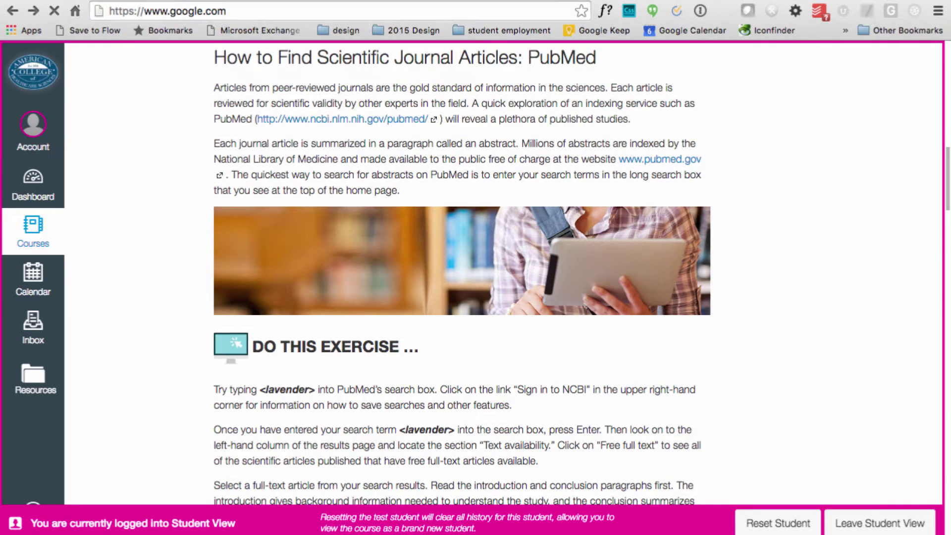
pyautogui.write('pbum')
pyautogui.press('BackSpace')
pyautogui.press('BackSpace')
pyautogui.press('BackSpace')
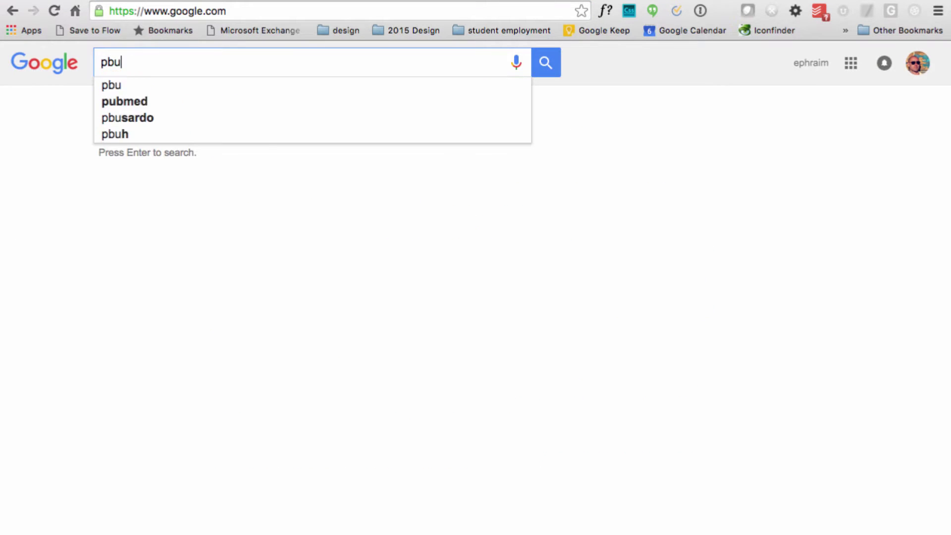
pyautogui.write('ubmed')
pyautogui.press('Return')
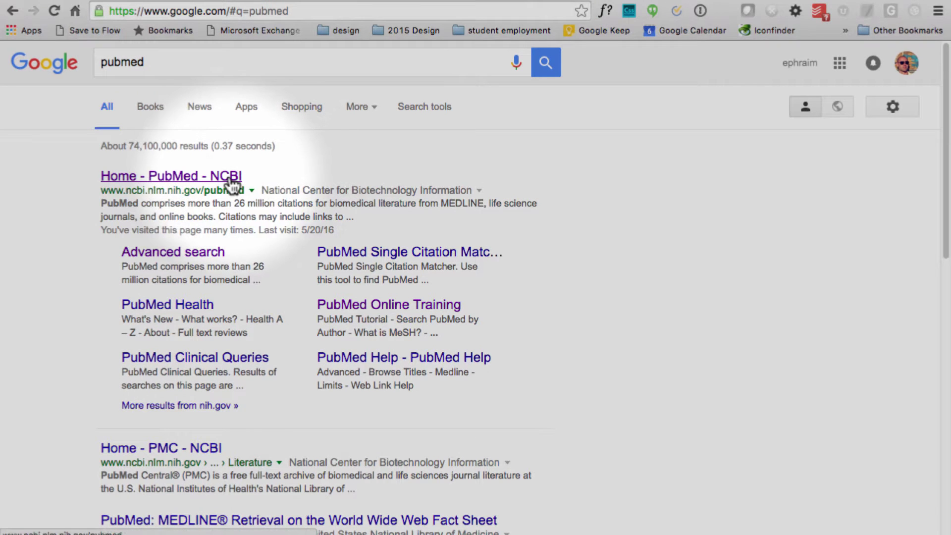
pyautogui.click(229, 174)
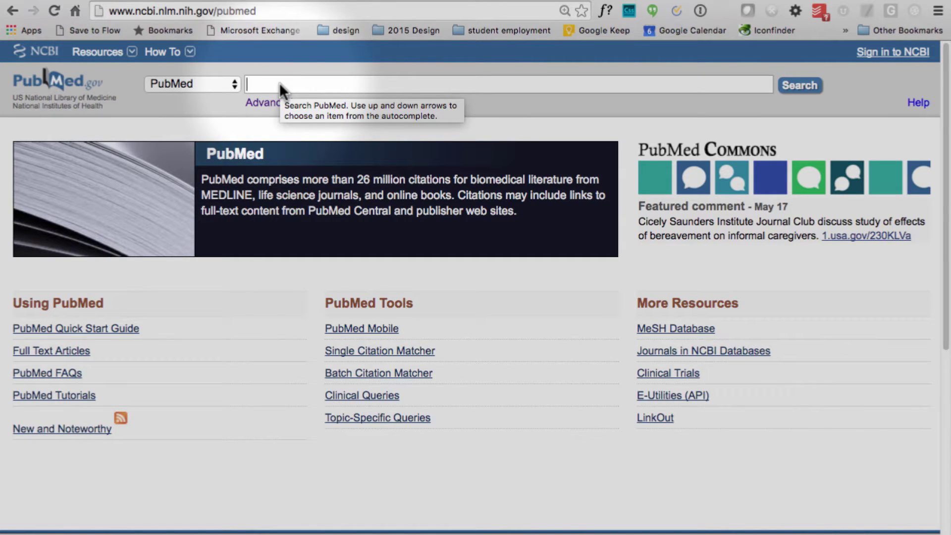
# Step: Search PubMed for "lavender" and filter the results to articles with free full text
pyautogui.write('lavender')
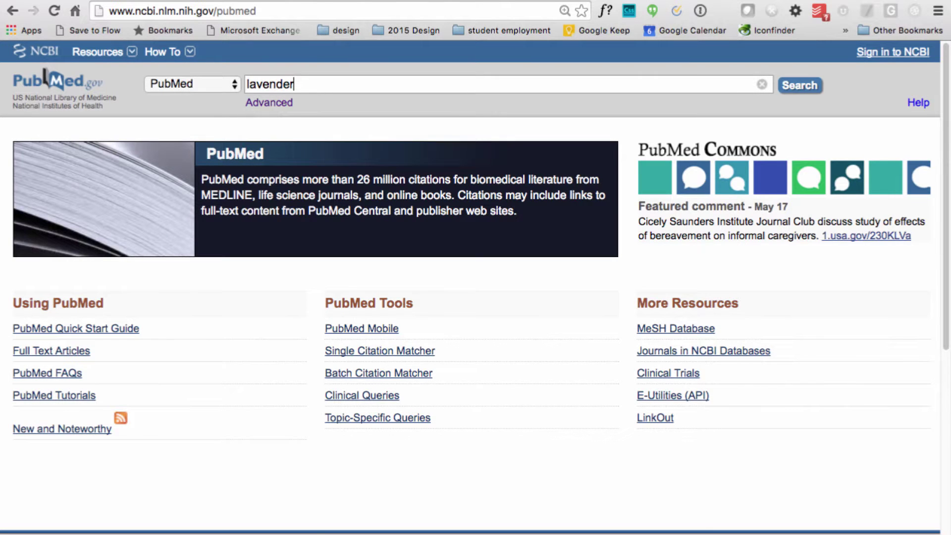
pyautogui.press('Return')
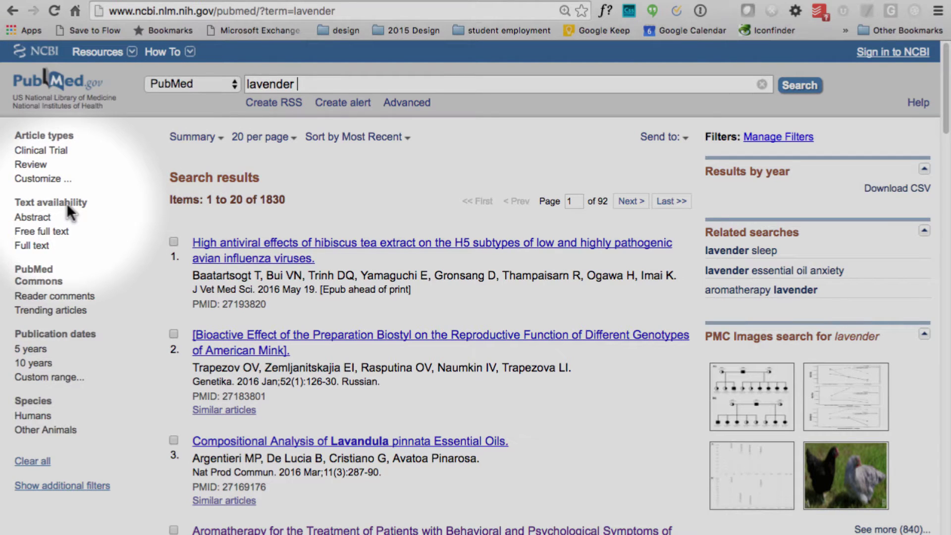
pyautogui.click(62, 231)
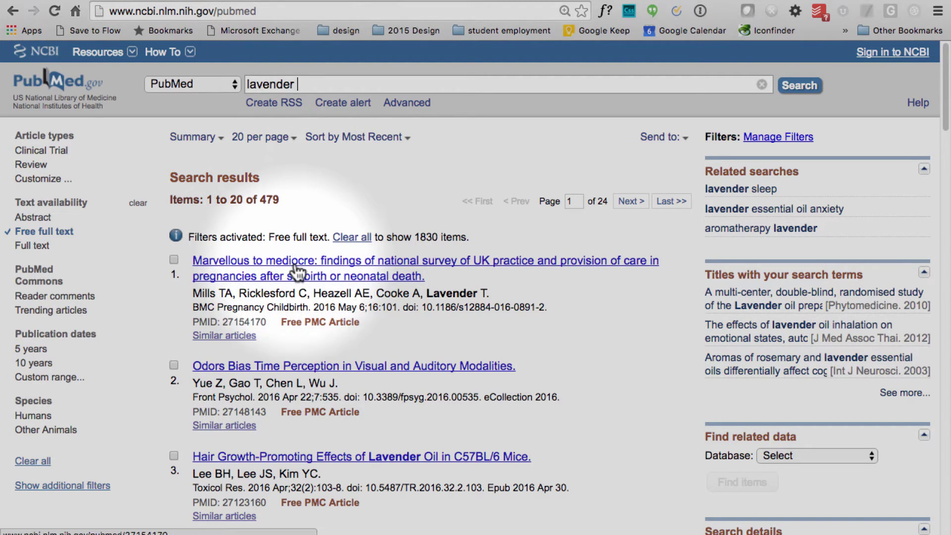
# Step: Open the article "Hair Growth-Promoting Effects of Lavender Oil in C57BL/6 Mice" from the results and look through its abstract page
pyautogui.scroll(-1, 298, 278)
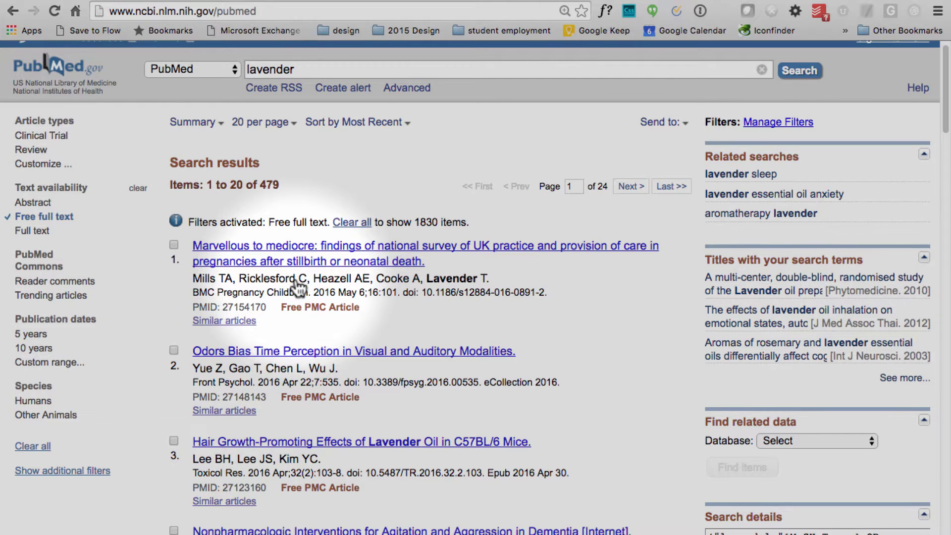
pyautogui.scroll(-3, 296, 281)
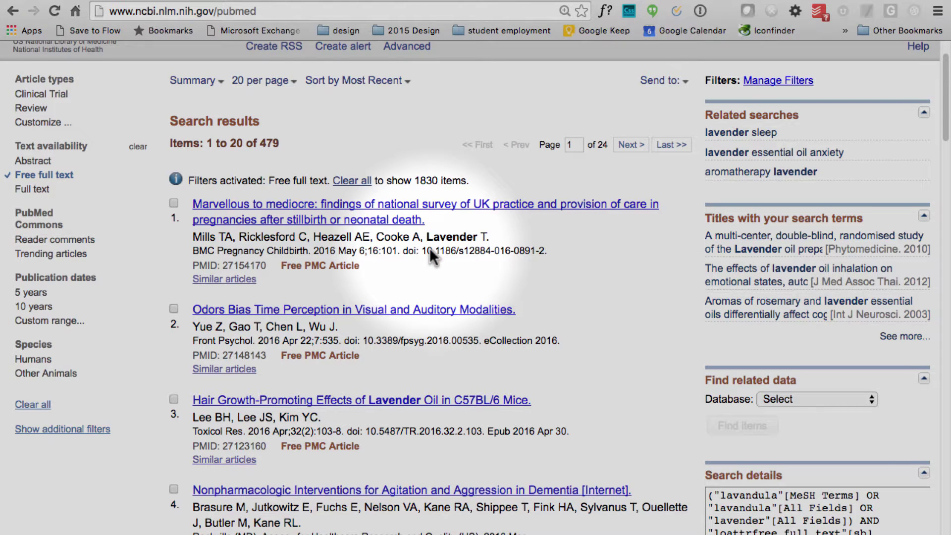
pyautogui.scroll(-1, 429, 248)
pyautogui.click(387, 374)
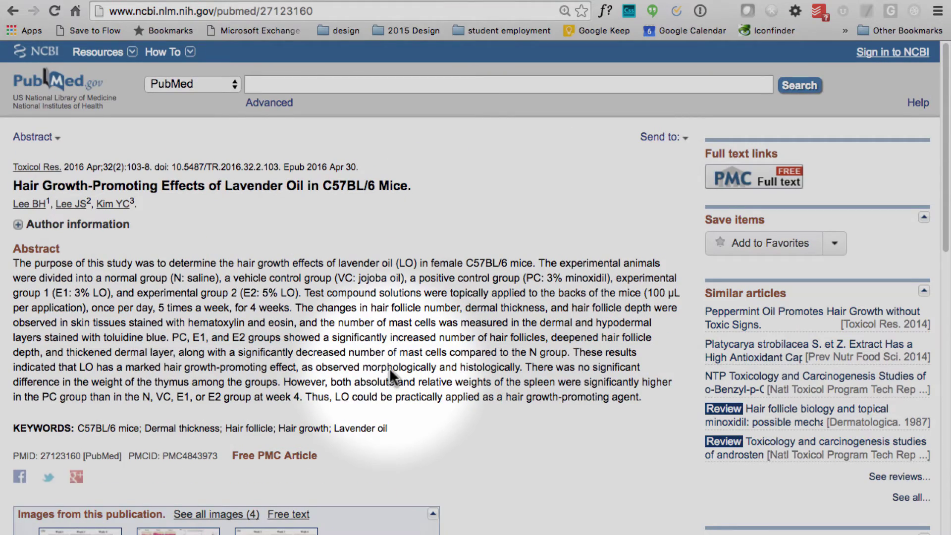
pyautogui.scroll(-8, 390, 372)
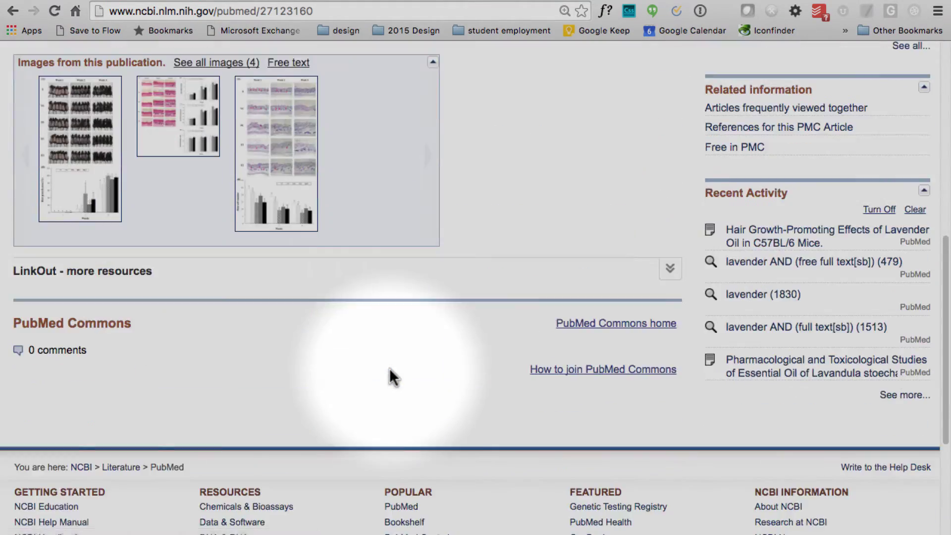
pyautogui.scroll(10, 390, 368)
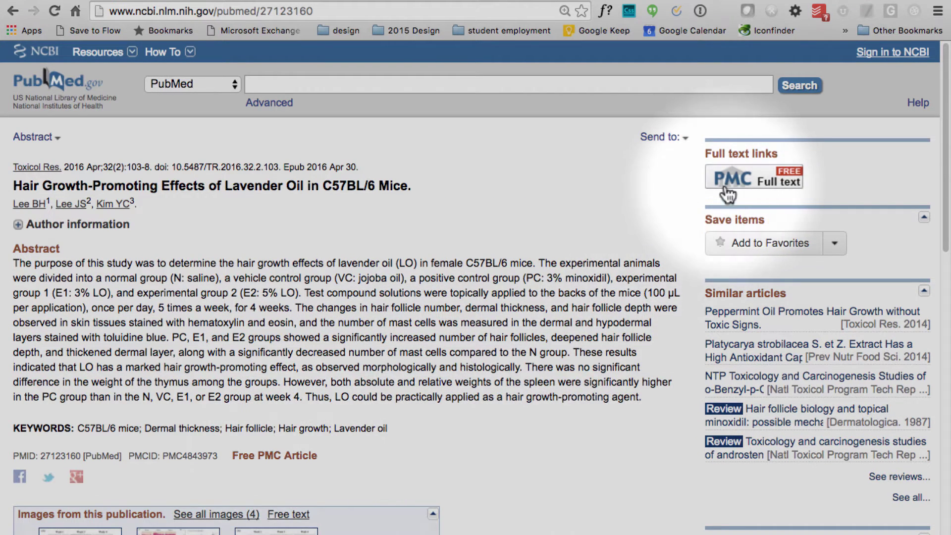
# Step: Open the article's free PMC full text, skim the abstract and introduction, and close that page
pyautogui.click(741, 177)
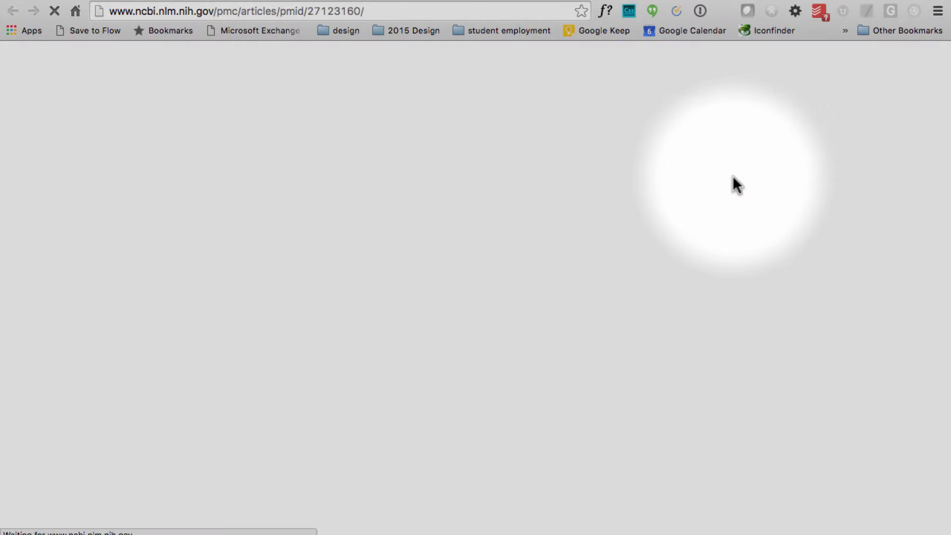
pyautogui.scroll(-20, 529, 285)
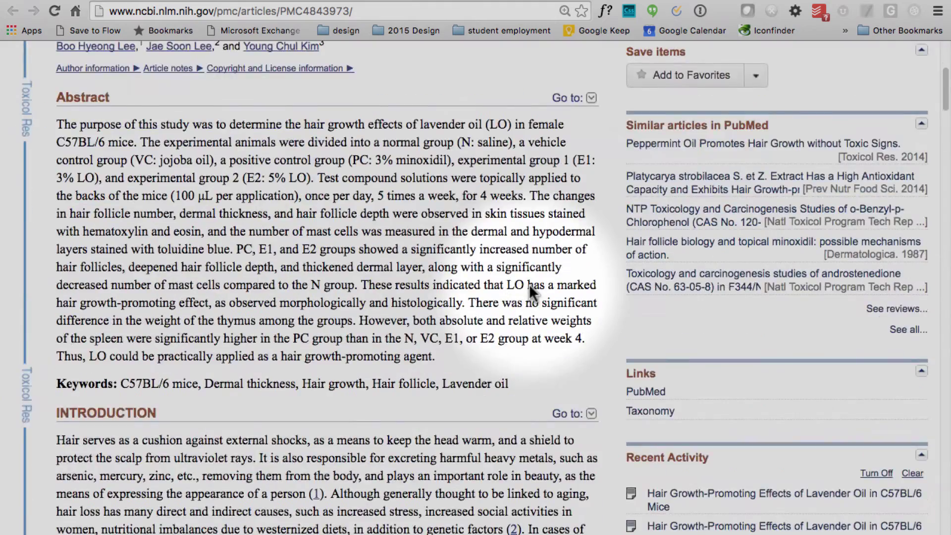
pyautogui.scroll(-5, 528, 284)
pyautogui.scroll(20, 528, 284)
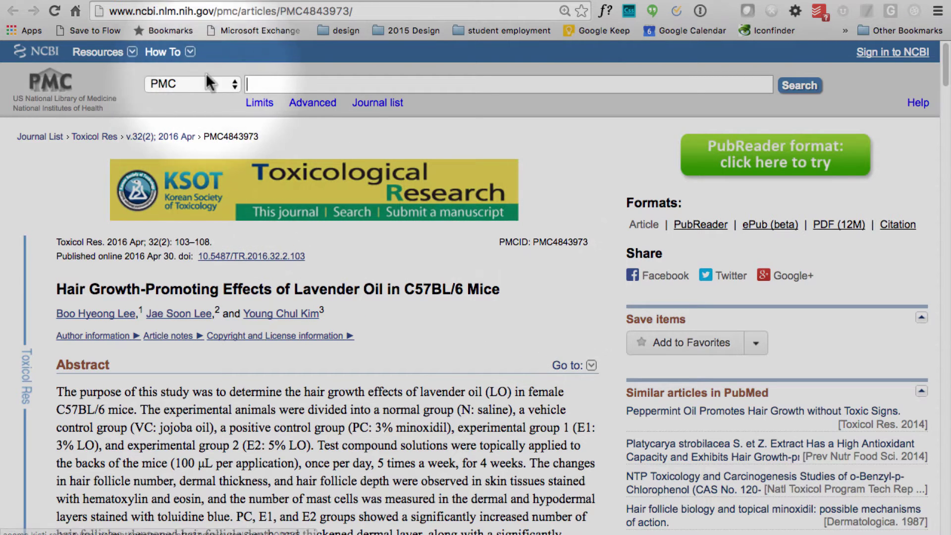
pyautogui.press('super+w')
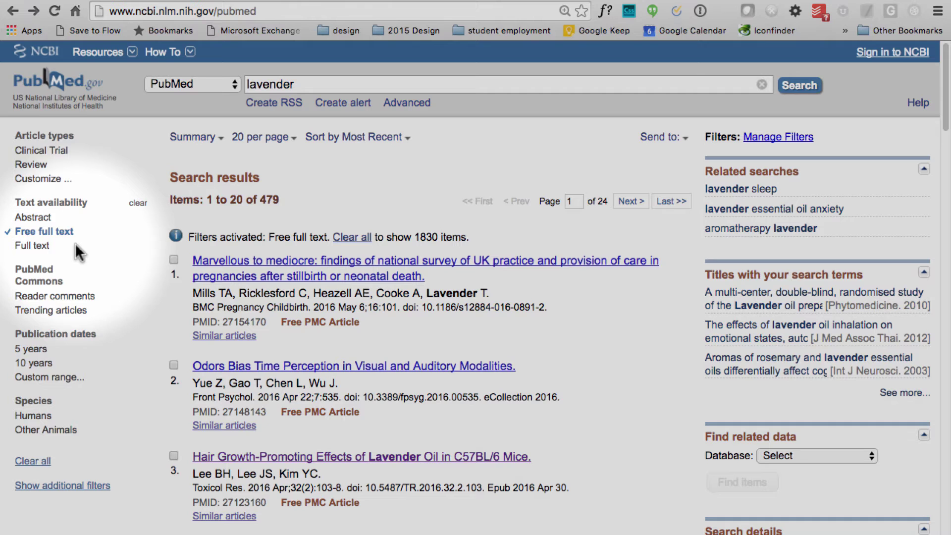
# Step: Return to the PubMed home page and open the NCBI Tutorials list through Training & Tutorials
pyautogui.click(79, 81)
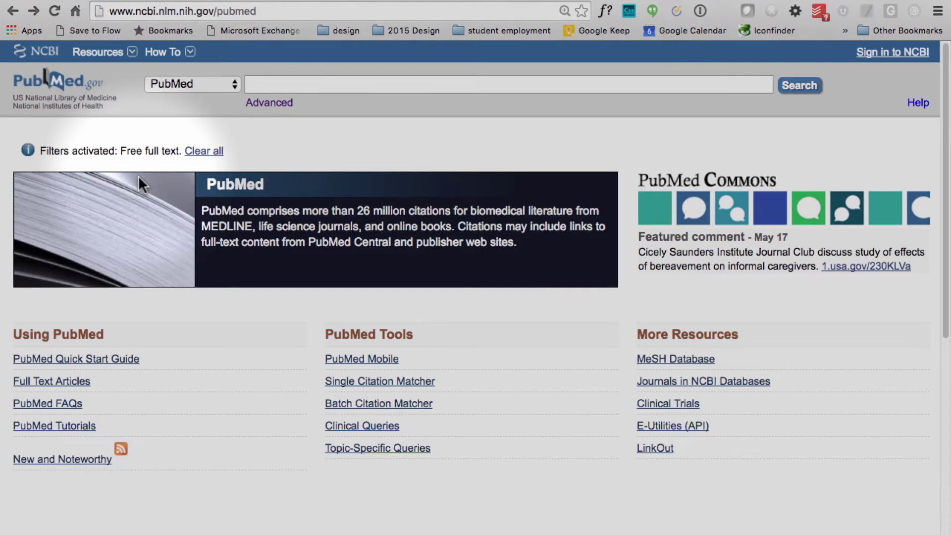
pyautogui.scroll(-5, 138, 175)
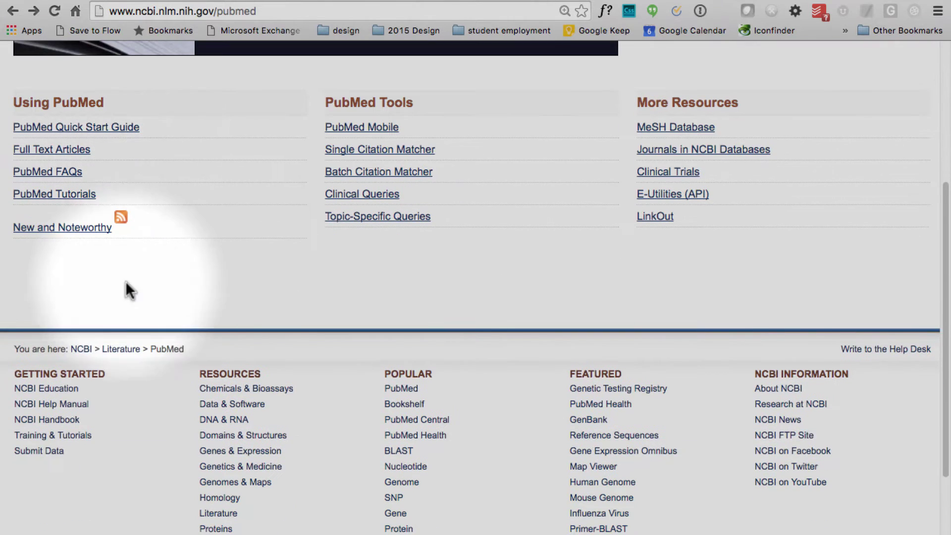
pyautogui.click(82, 434)
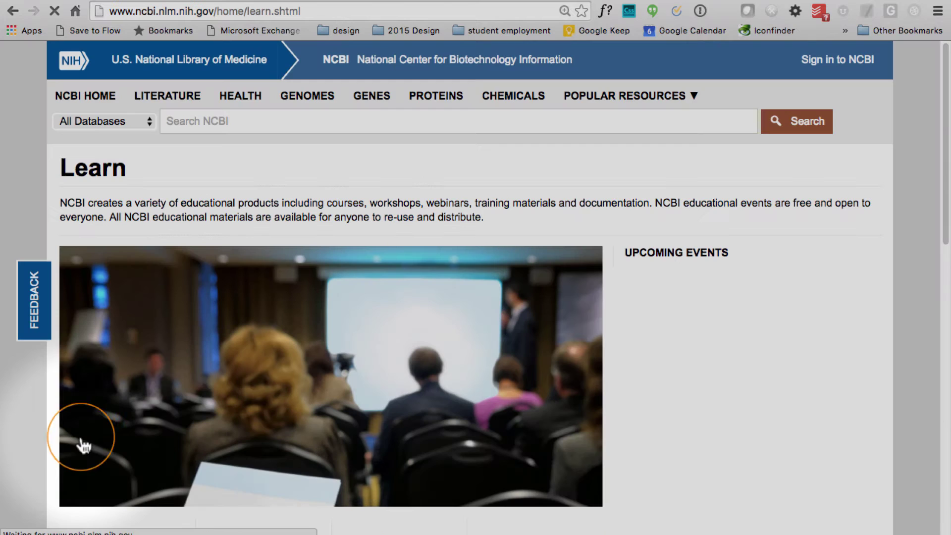
pyautogui.scroll(-5, 139, 367)
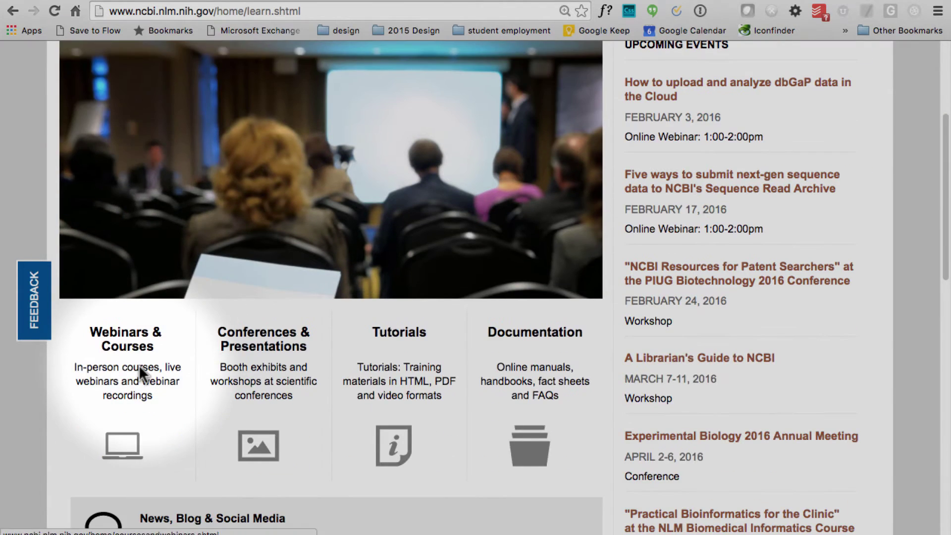
pyautogui.click(390, 441)
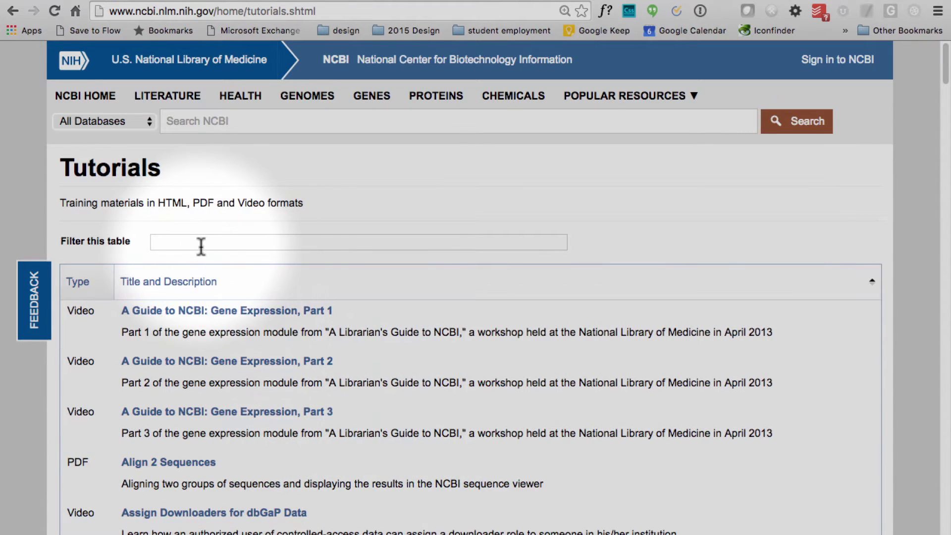
# Step: Filter the tutorials by "mesh", open the video "Use MeSH to Build a Better PubMed Query" and pause it
pyautogui.click(200, 242)
pyautogui.write('mesh')
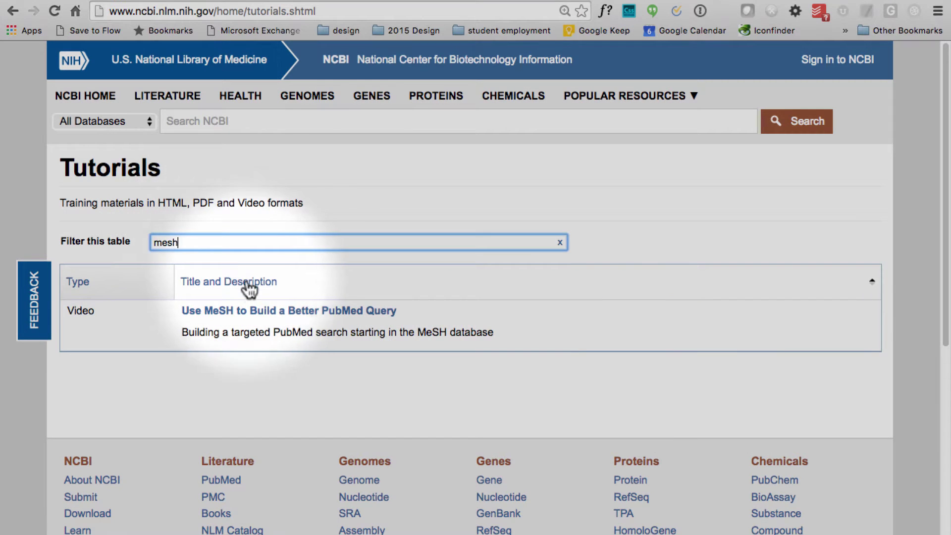
pyautogui.click(313, 311)
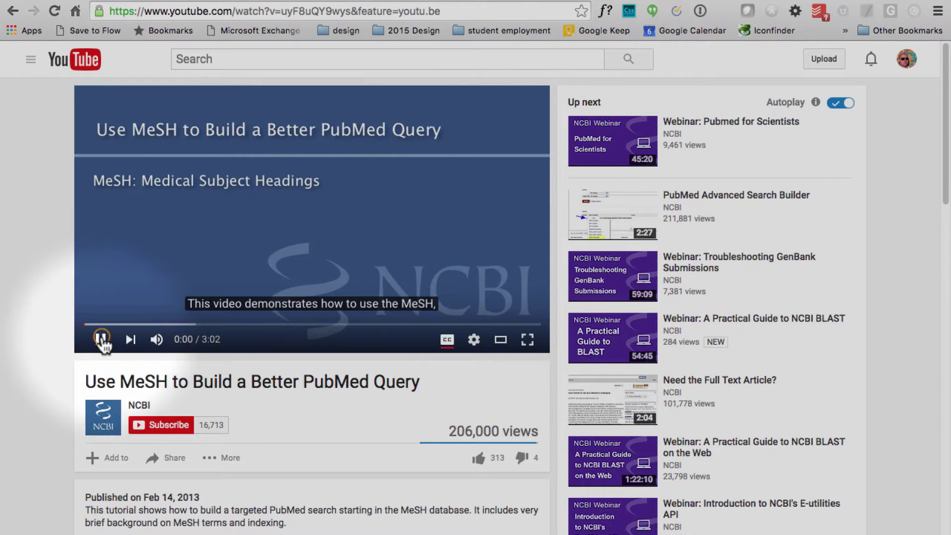
pyautogui.click(100, 339)
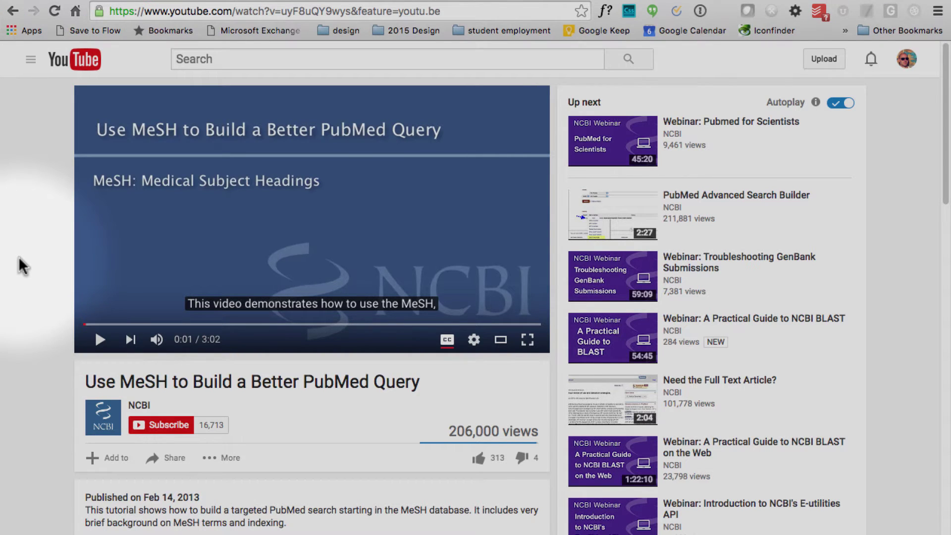
# Step: Go back to the Google home page and search for "lavender"
pyautogui.click(186, 11)
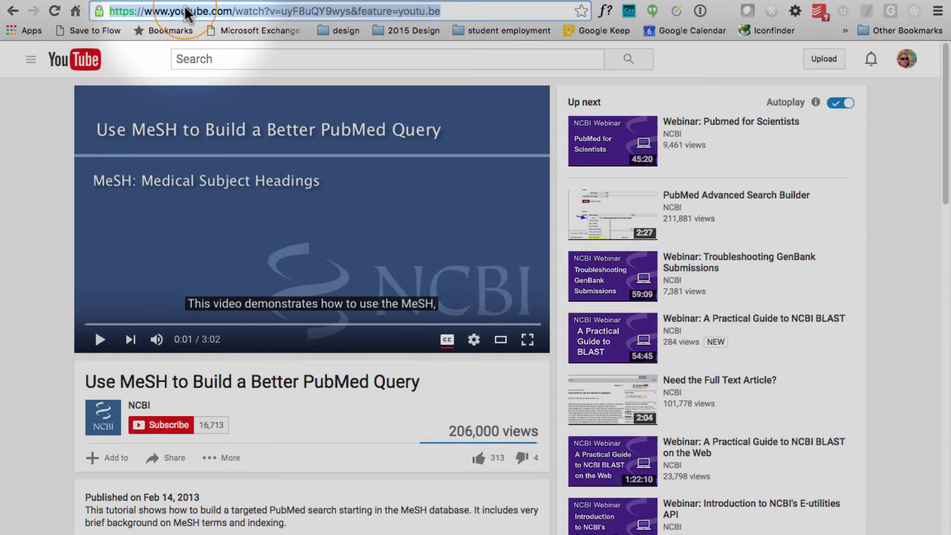
pyautogui.write('google')
pyautogui.press('Return')
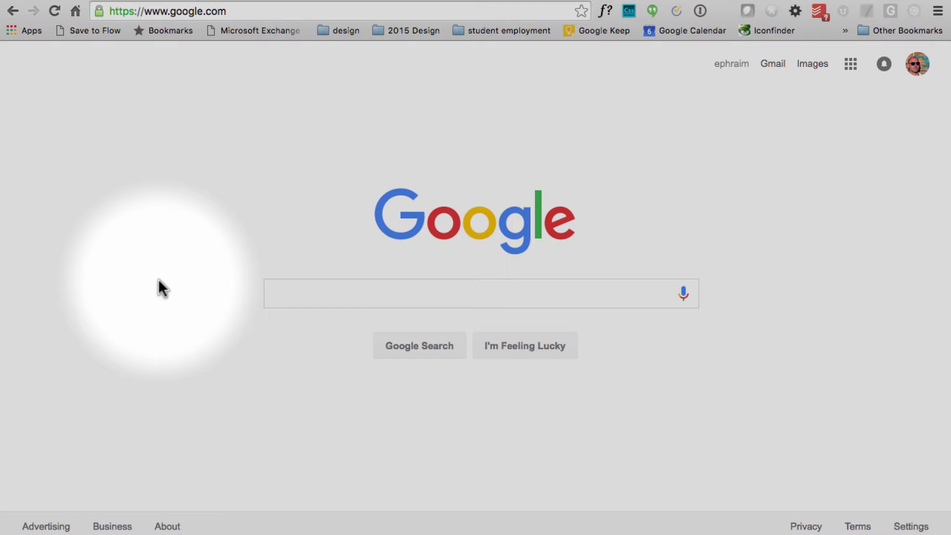
pyautogui.click(340, 301)
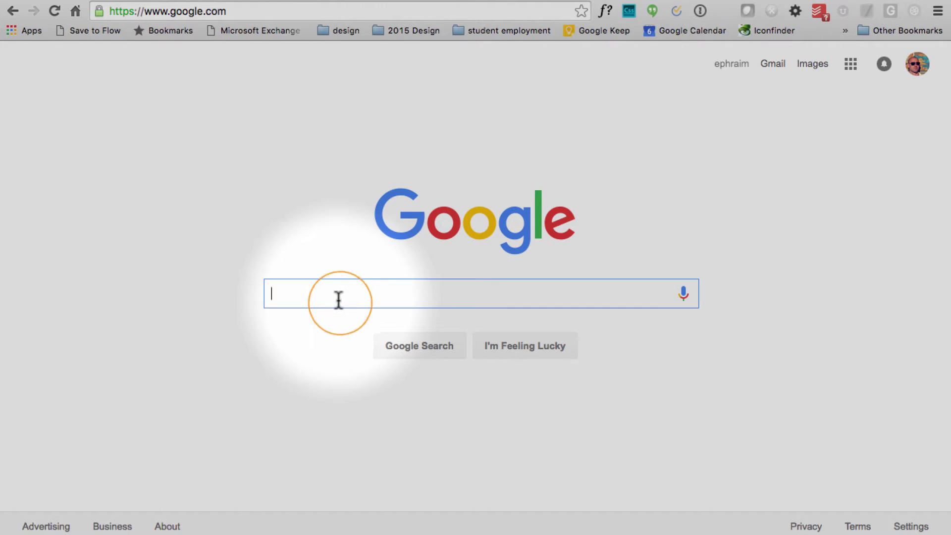
pyautogui.write('lavender')
pyautogui.press('Return')
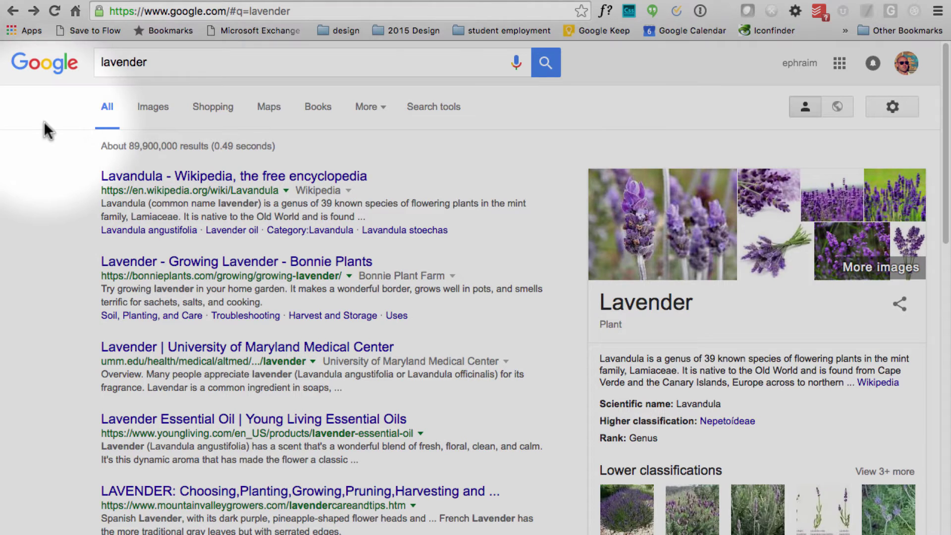
# Step: Narrow the Google search to "lavender essential oil"
pyautogui.click(206, 70)
pyautogui.write('e')
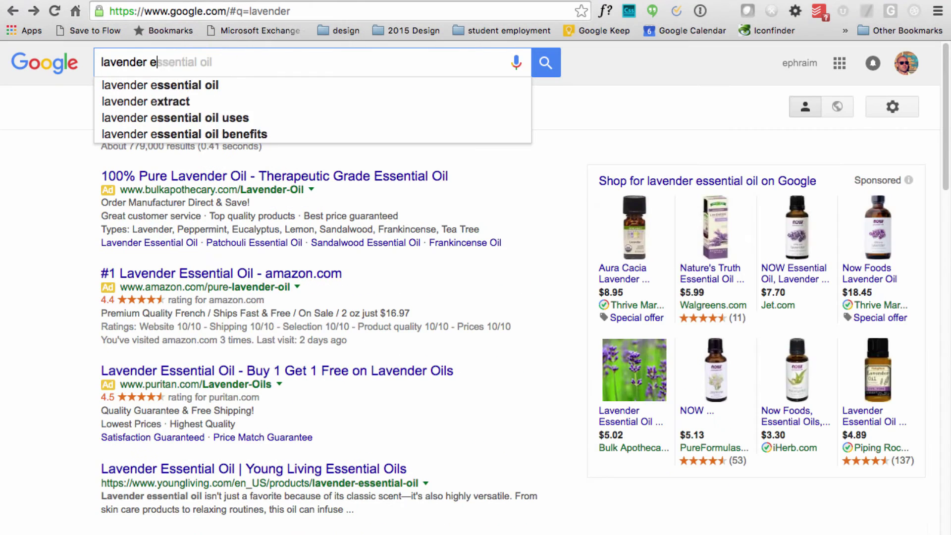
pyautogui.write('ssential oil')
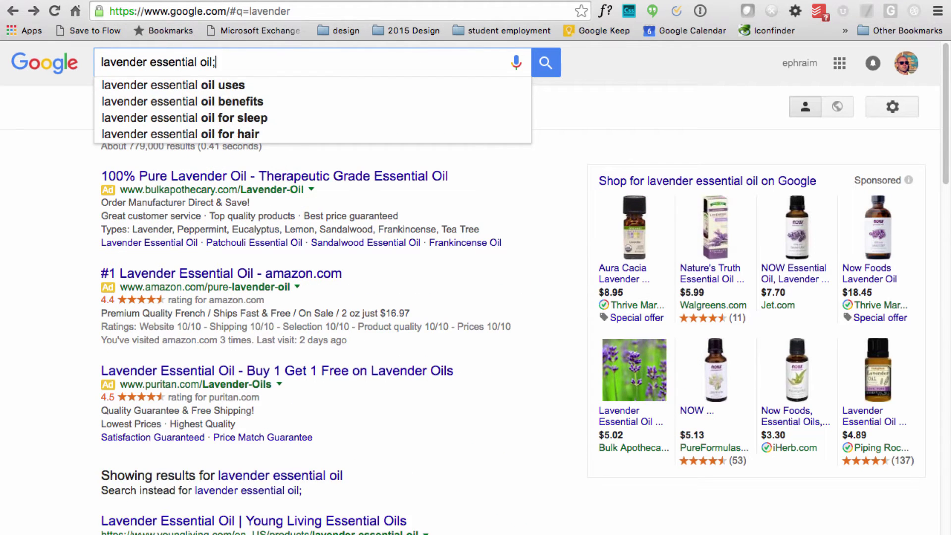
pyautogui.press('Return')
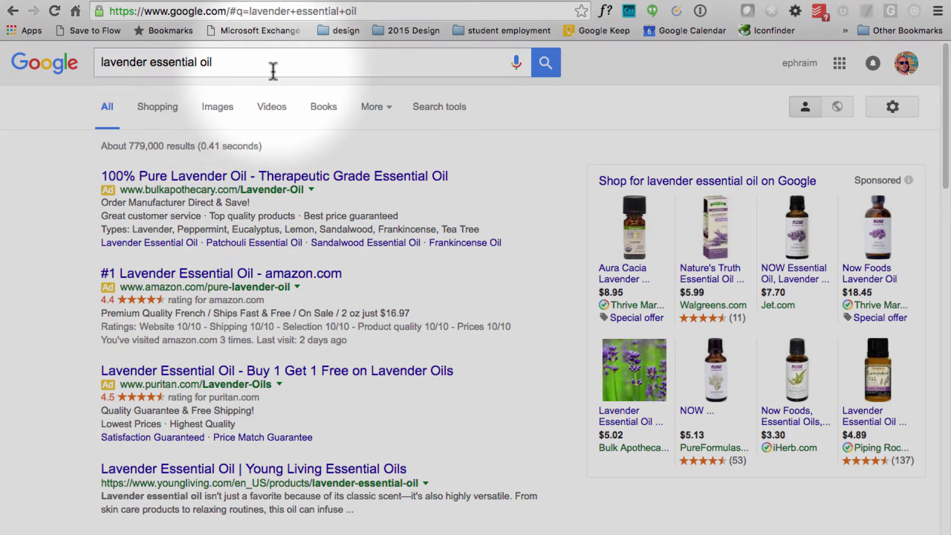
# Step: Replace the Google query with the exact phrase "lavandula angustifolia" in quotation marks and run the search
pyautogui.click(263, 68)
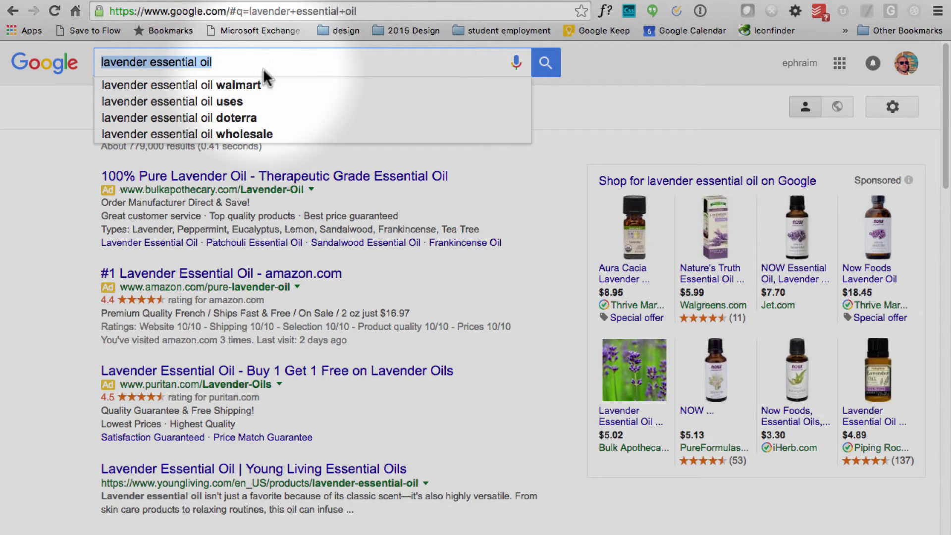
pyautogui.write('"la')
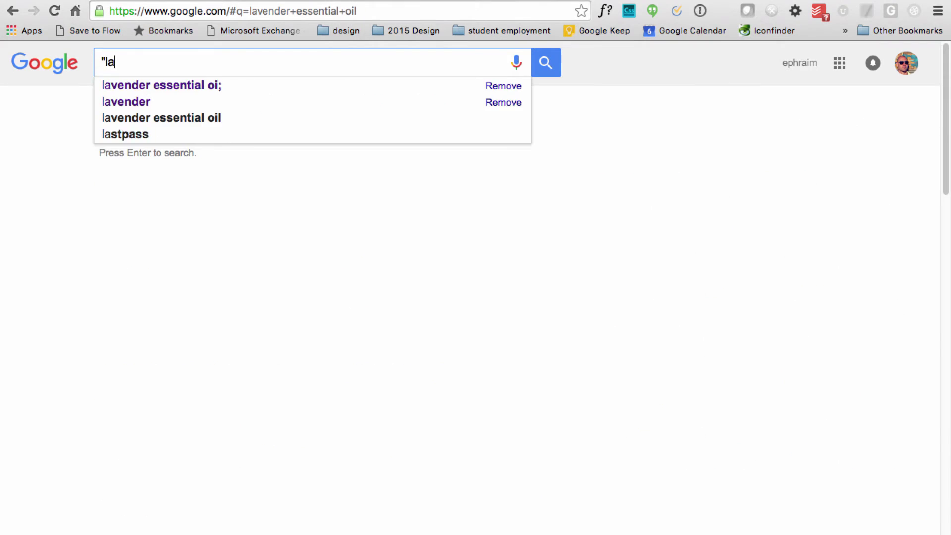
pyautogui.write('vandula an')
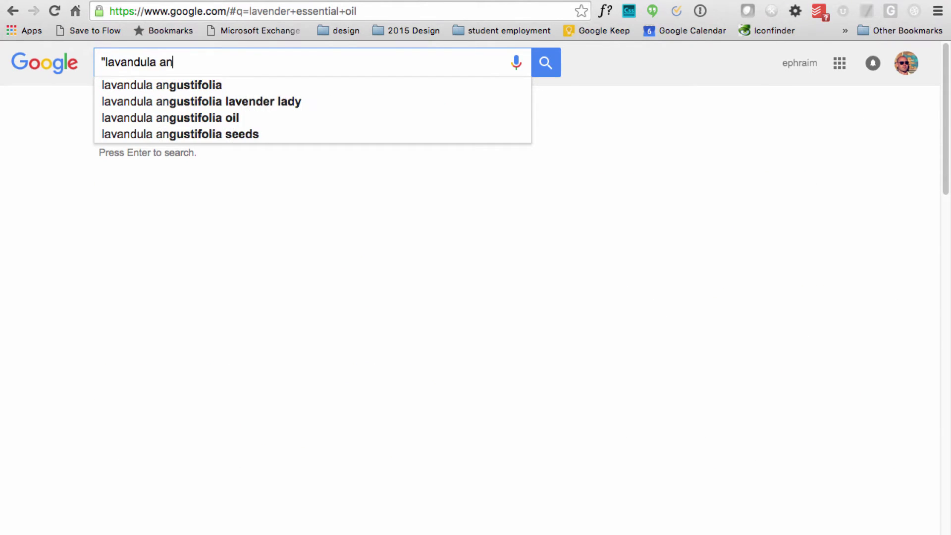
pyautogui.write('gustifolia"')
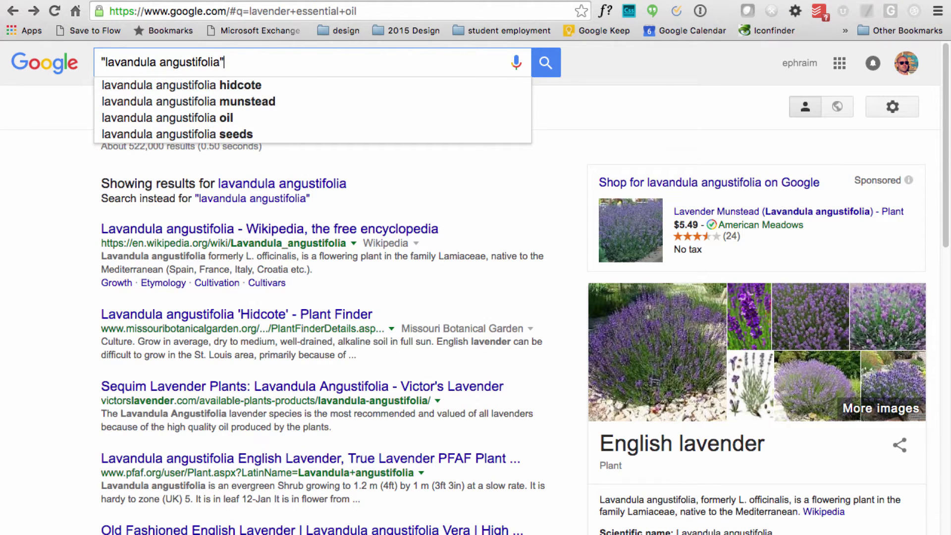
pyautogui.press('Return')
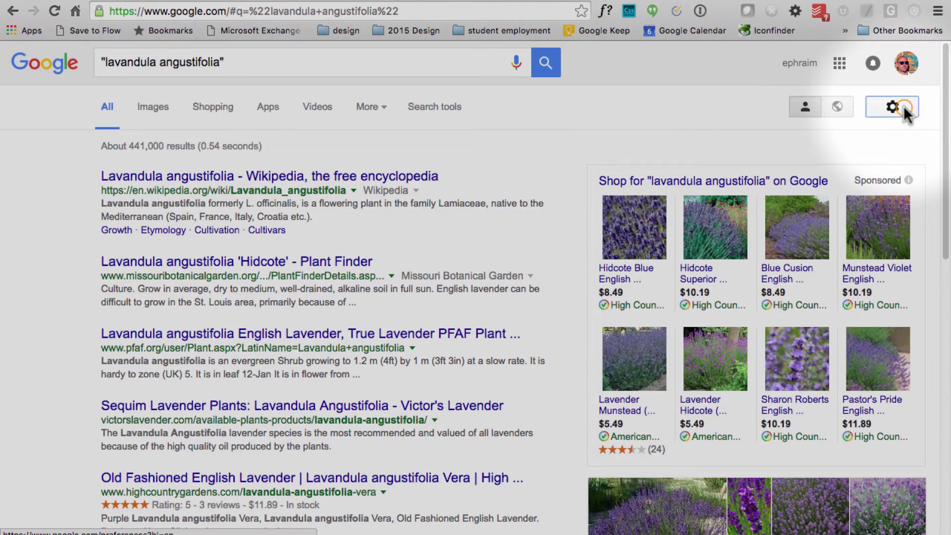
# Step: Open Google's Advanced Search form for the current lavandula angustifolia query
pyautogui.click(903, 108)
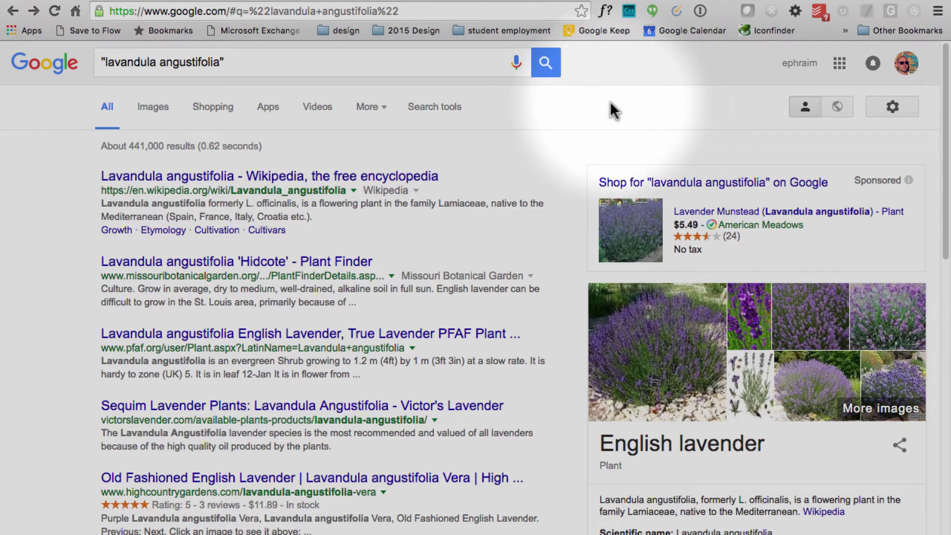
pyautogui.click(898, 108)
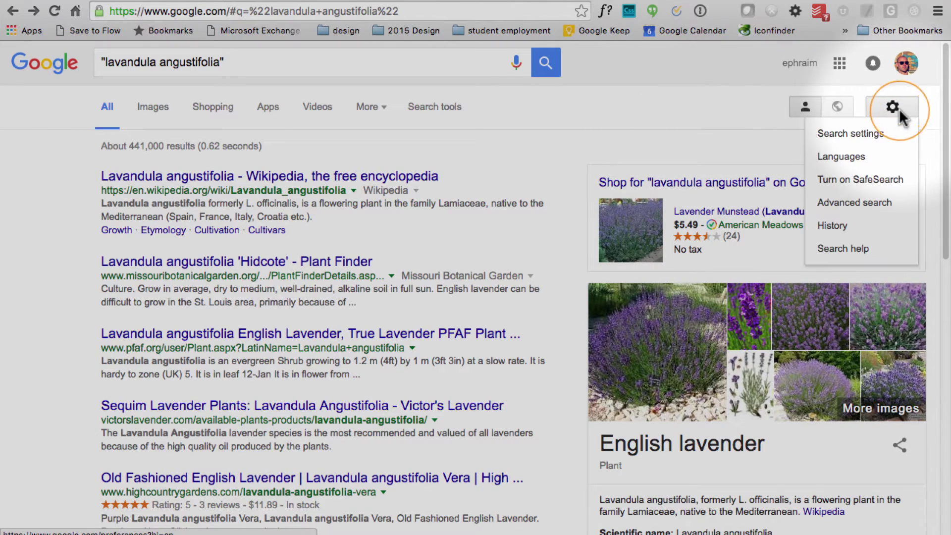
pyautogui.click(871, 203)
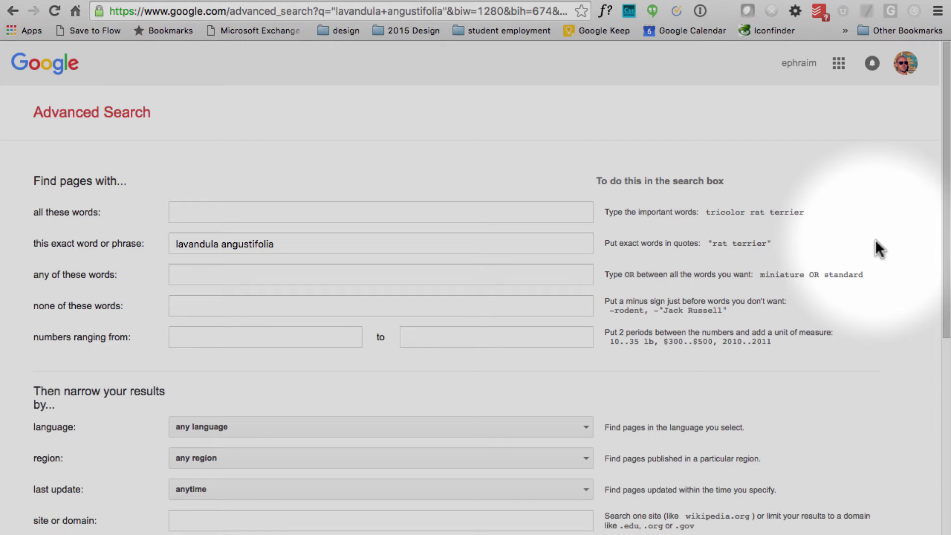
# Step: Limit the file type to Adobe Acrobat PDF (.pdf) and run the advanced search
pyautogui.scroll(-5, 875, 240)
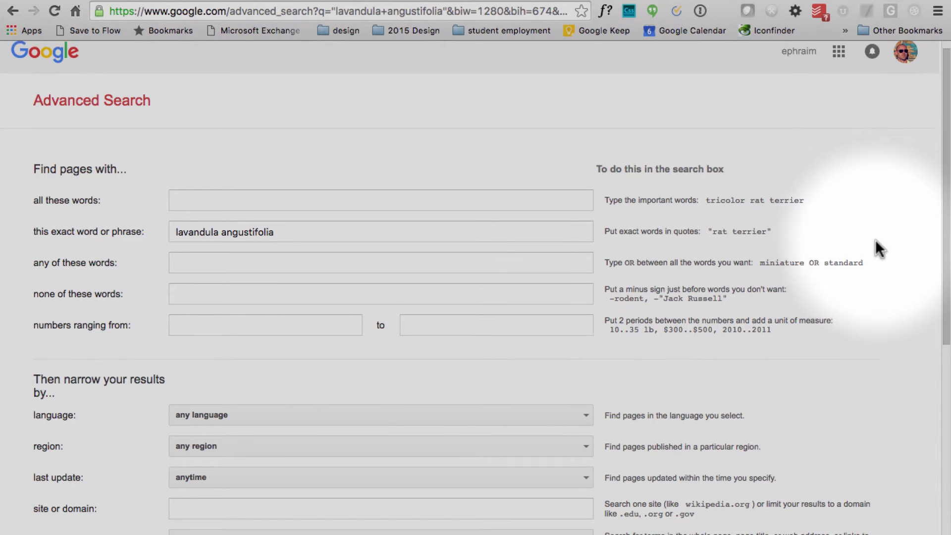
pyautogui.scroll(-1, 875, 239)
pyautogui.click(316, 387)
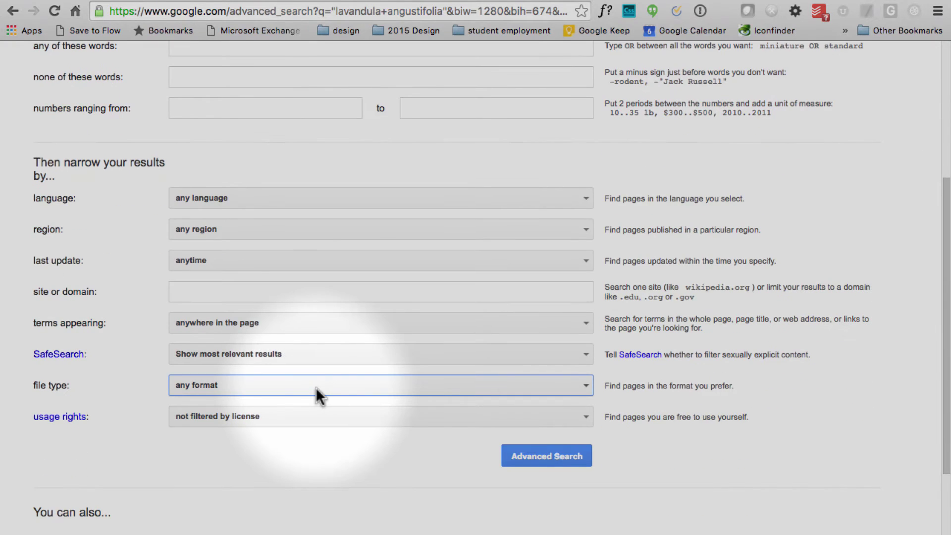
pyautogui.click(316, 387)
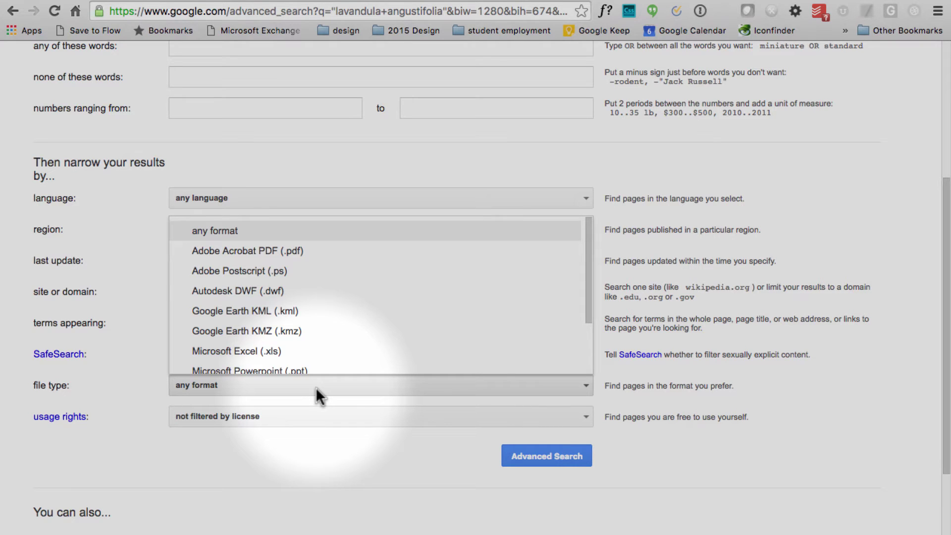
pyautogui.click(304, 244)
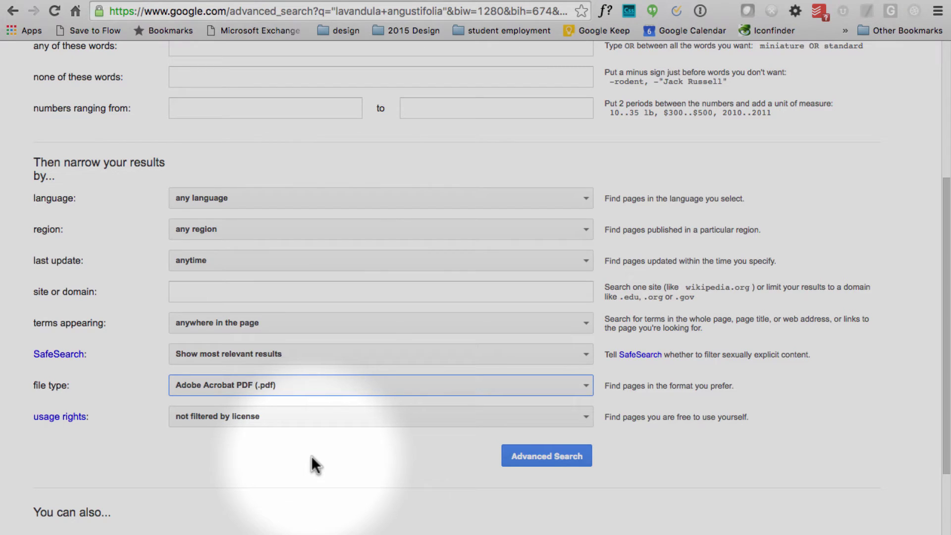
pyautogui.click(528, 459)
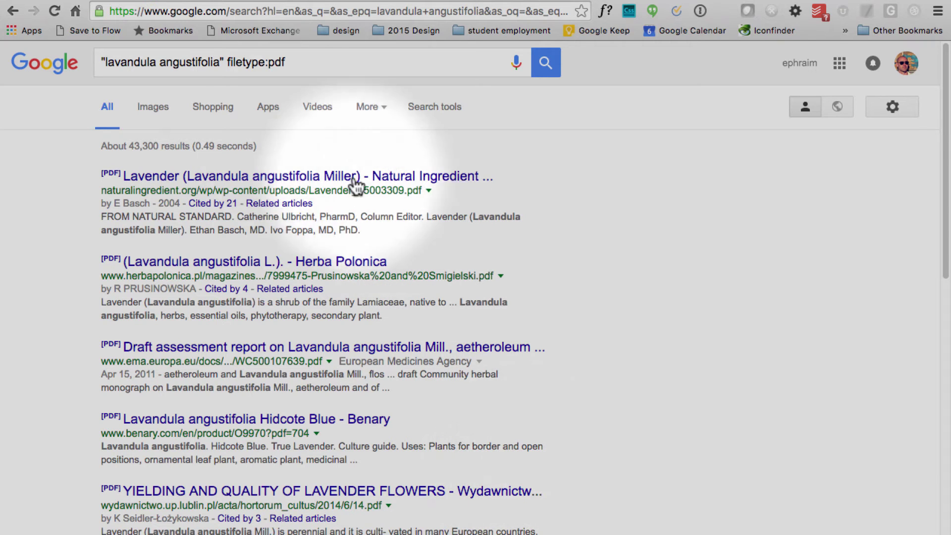
# Step: Return to the Advanced Search form, restrict the site or domain to .edu, and run the search again
pyautogui.click(19, 14)
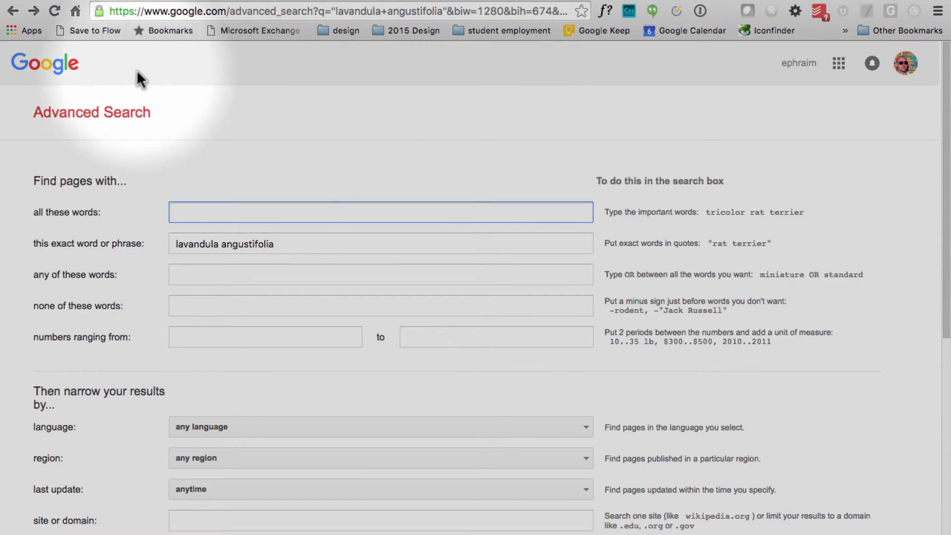
pyautogui.scroll(-5, 241, 239)
pyautogui.scroll(-2, 242, 240)
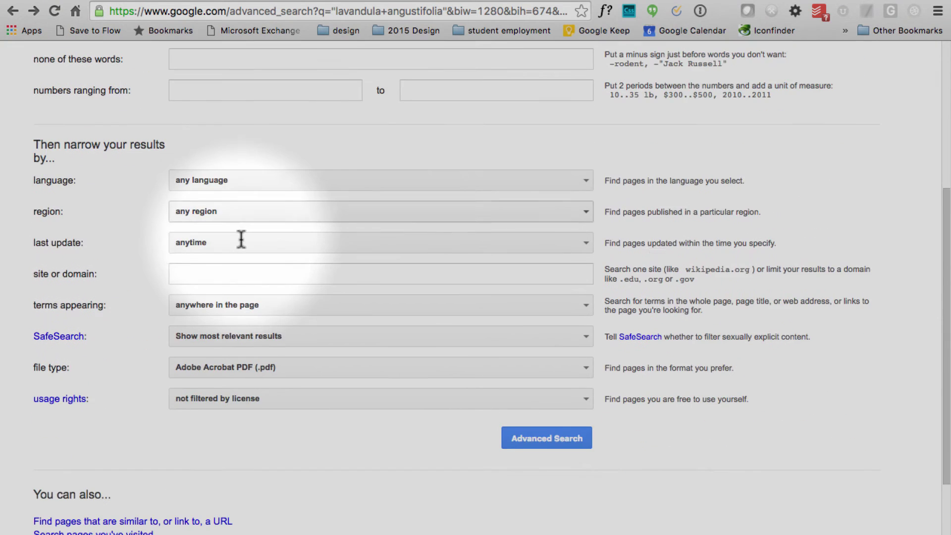
pyautogui.click(241, 240)
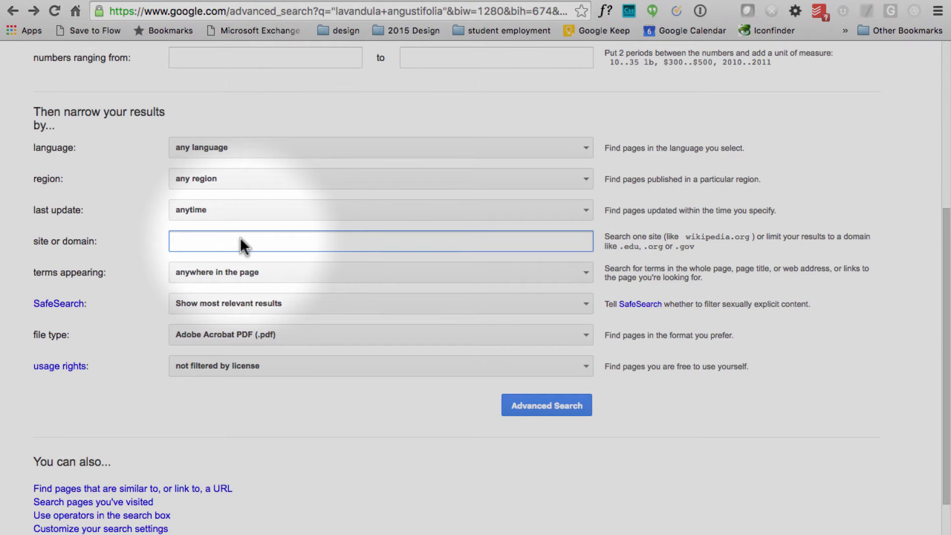
pyautogui.write('.edu')
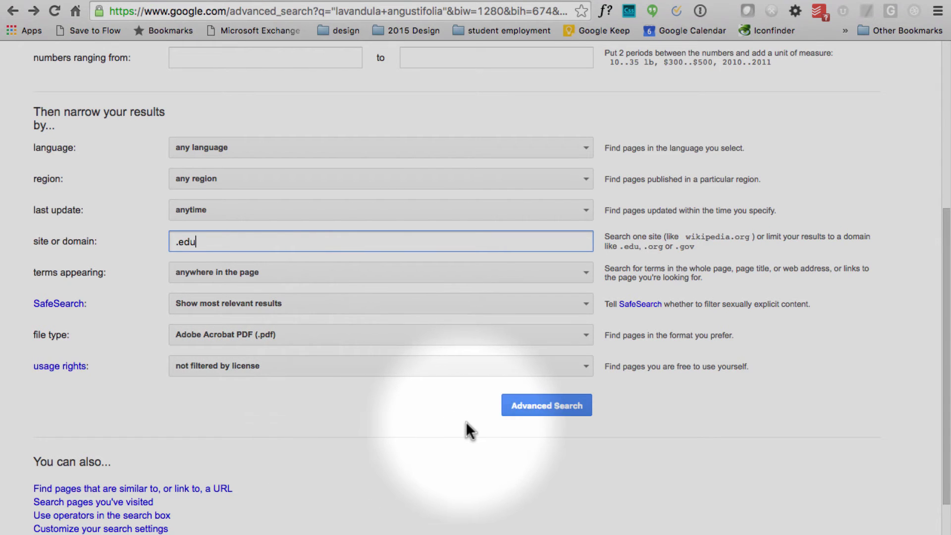
pyautogui.click(543, 409)
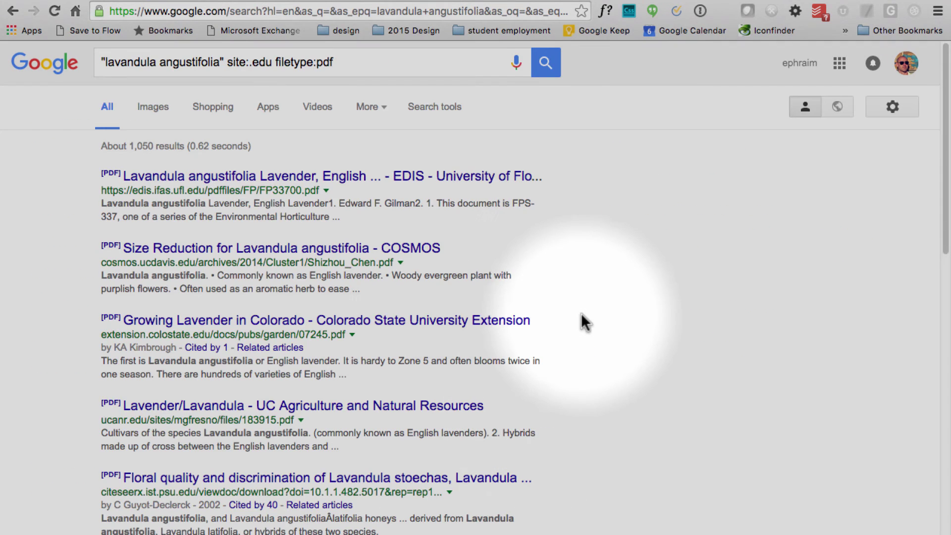
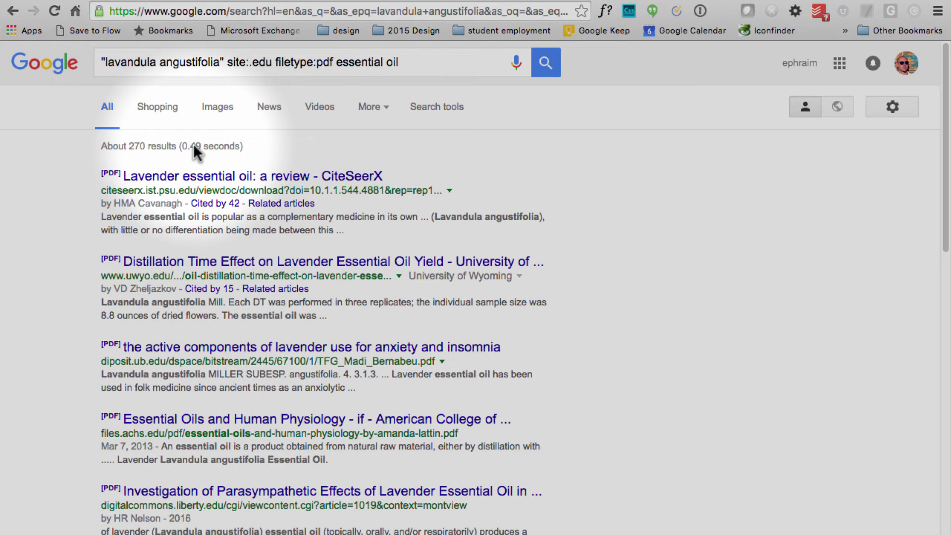
# Step: Add the word "stress" to the end of the .edu PDF essential oil query and run it
pyautogui.click(435, 63)
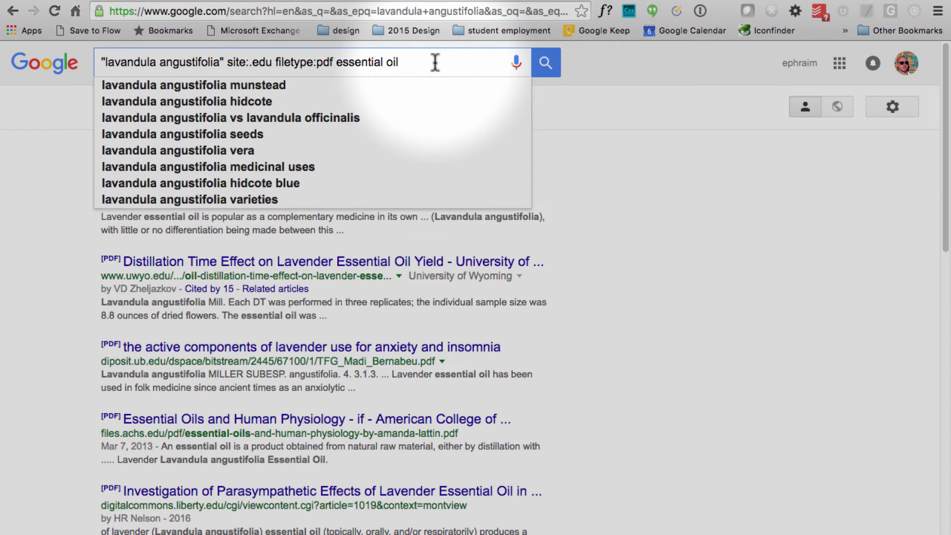
pyautogui.write('stress')
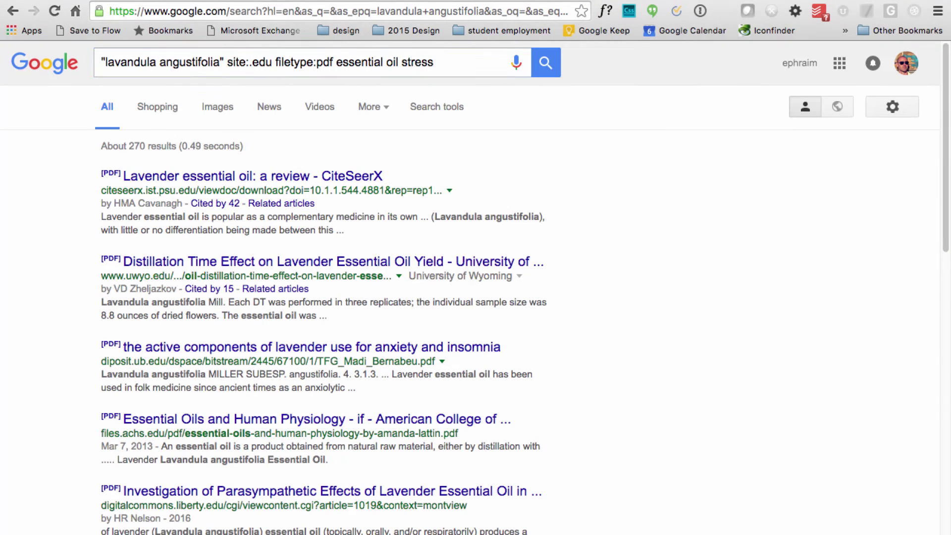
pyautogui.press('Return')
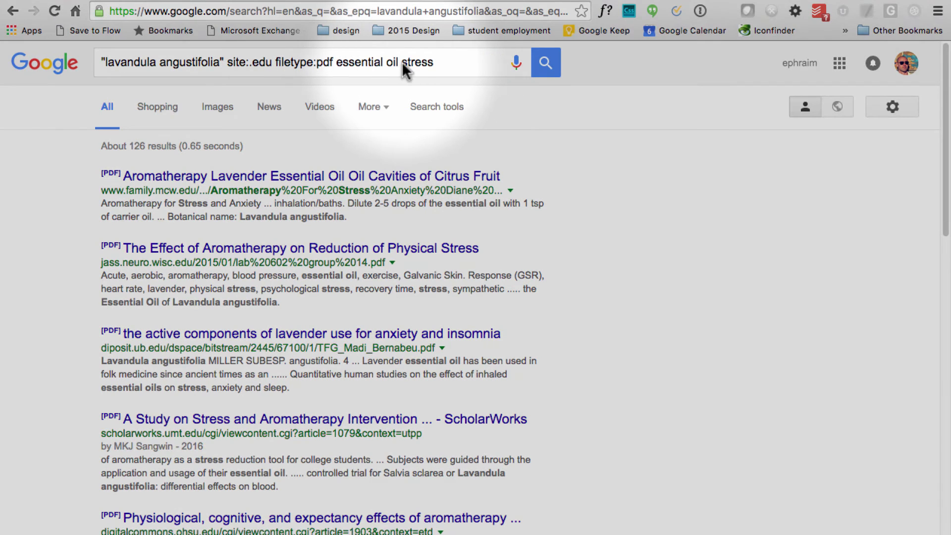
# Step: Replace the words "essential oil stress" in the query with the quoted phrase "drug interactions" and search
pyautogui.click(402, 61)
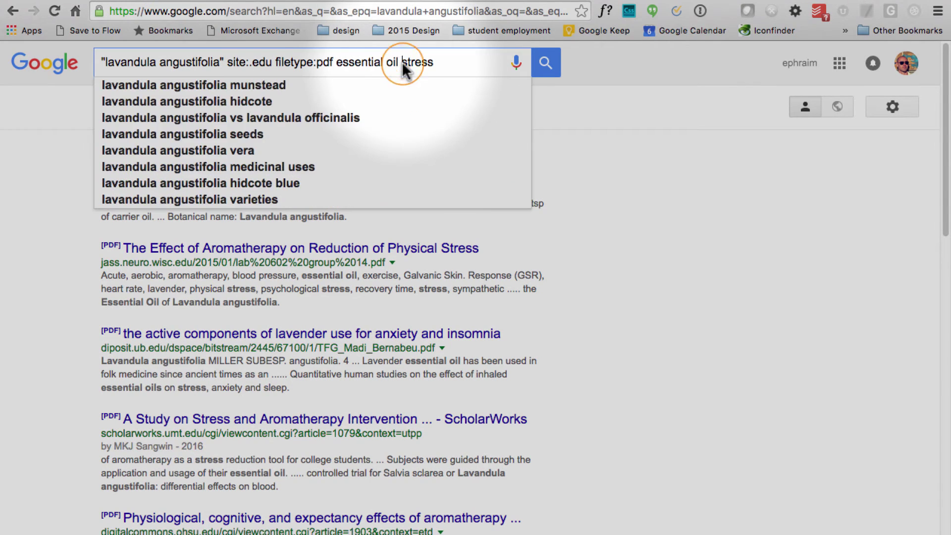
pyautogui.moveTo(402, 62); pyautogui.dragTo(450, 64)
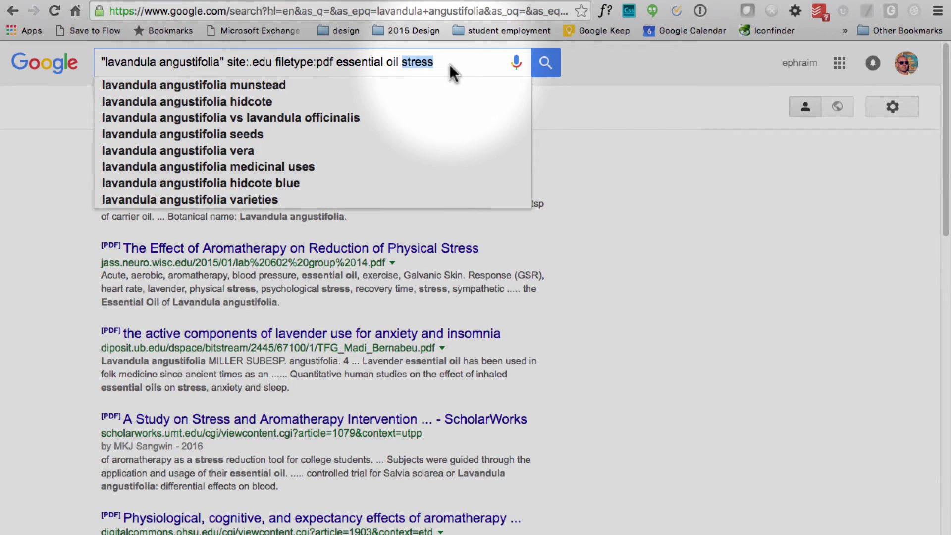
pyautogui.hotkey('alt', 'BackSpace')
pyautogui.hotkey('alt', 'BackSpace')
pyautogui.hotkey('alt', 'BackSpace')
pyautogui.write('"drug inter')
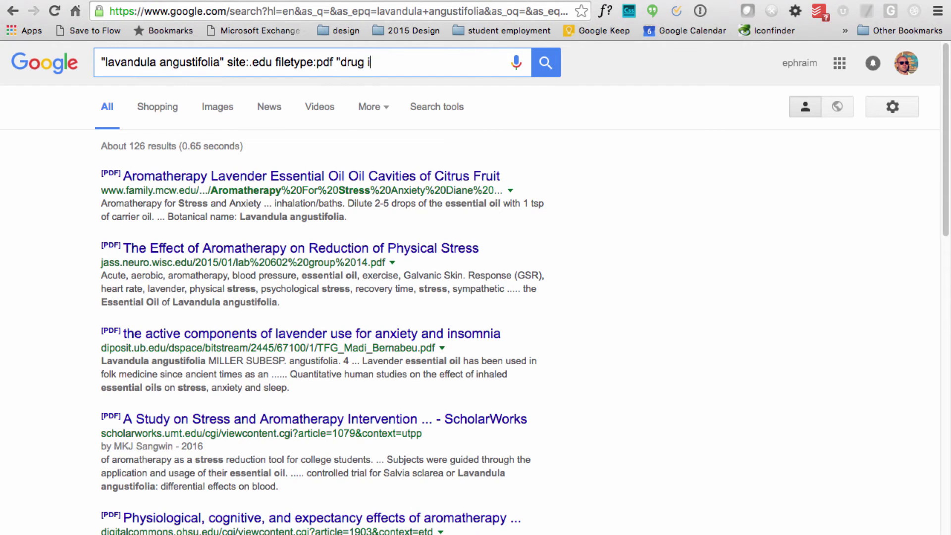
pyautogui.write('actions"')
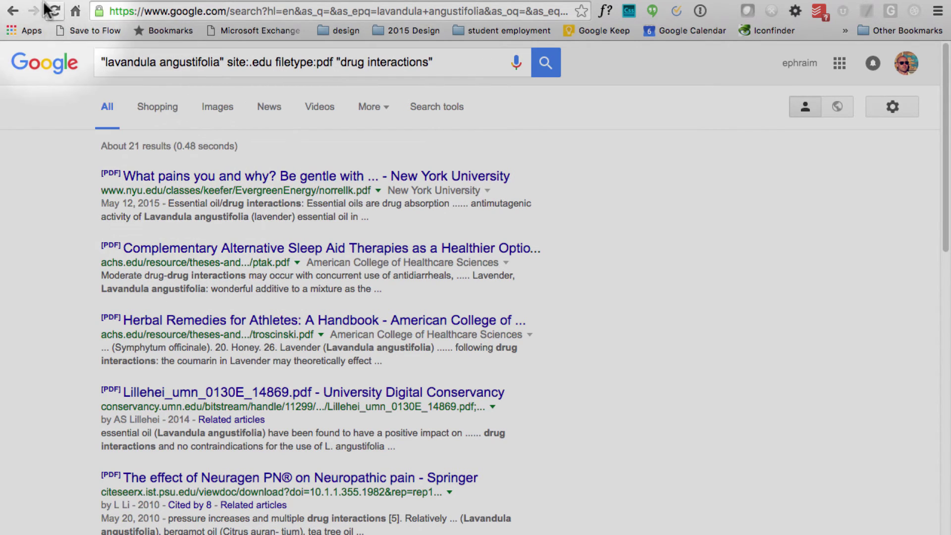
# Step: Go back through the earlier results to the Advanced Search form and review its search and filter options
pyautogui.click(12, 11)
pyautogui.click(12, 11)
pyautogui.click(12, 11)
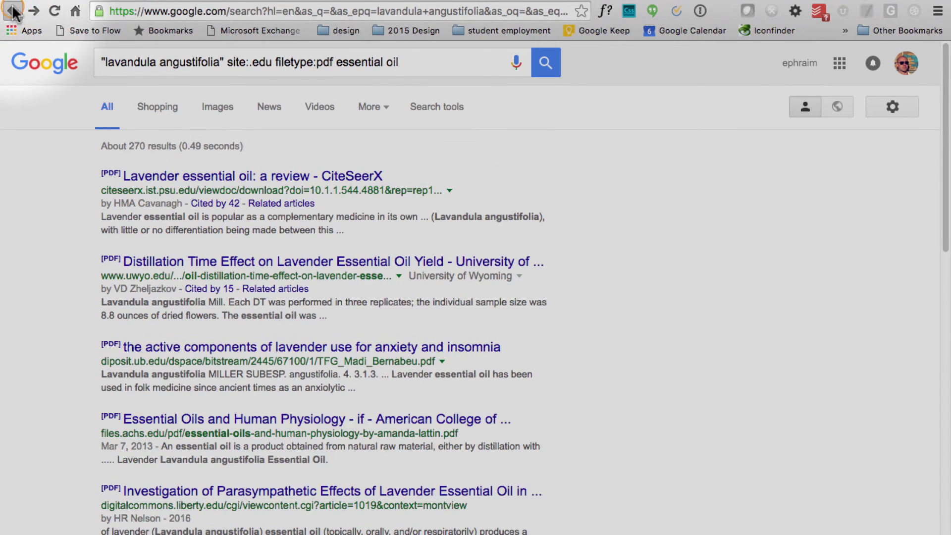
pyautogui.click(12, 11)
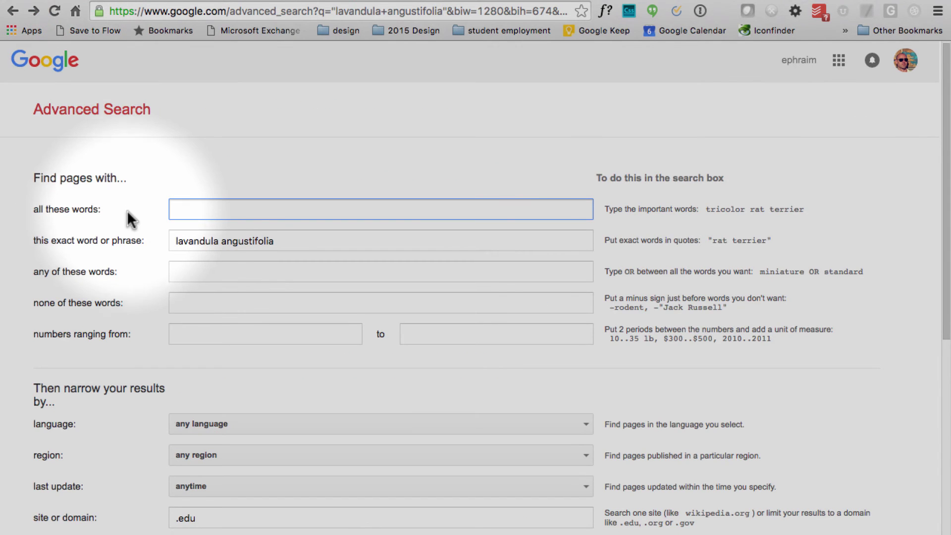
pyautogui.scroll(-8, 127, 210)
pyautogui.scroll(3, 126, 210)
pyautogui.scroll(3, 126, 210)
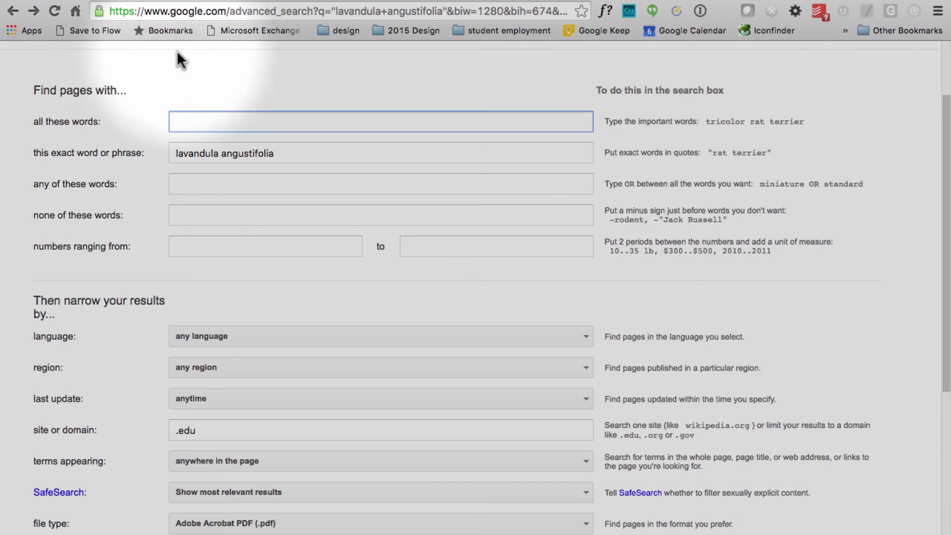
# Step: Go to Google Scholar at scholar.google.com
pyautogui.click(182, 12)
pyautogui.write('scholar.googl')
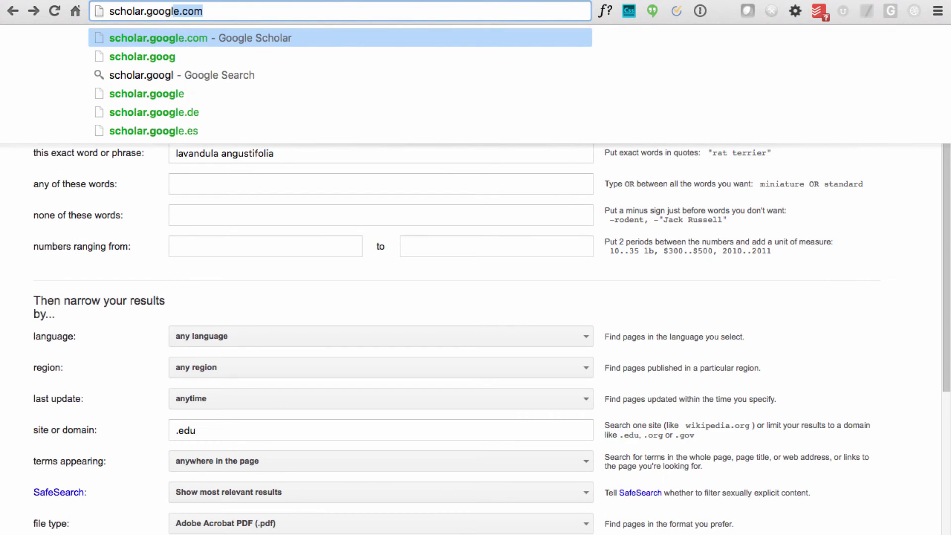
pyautogui.press('Return')
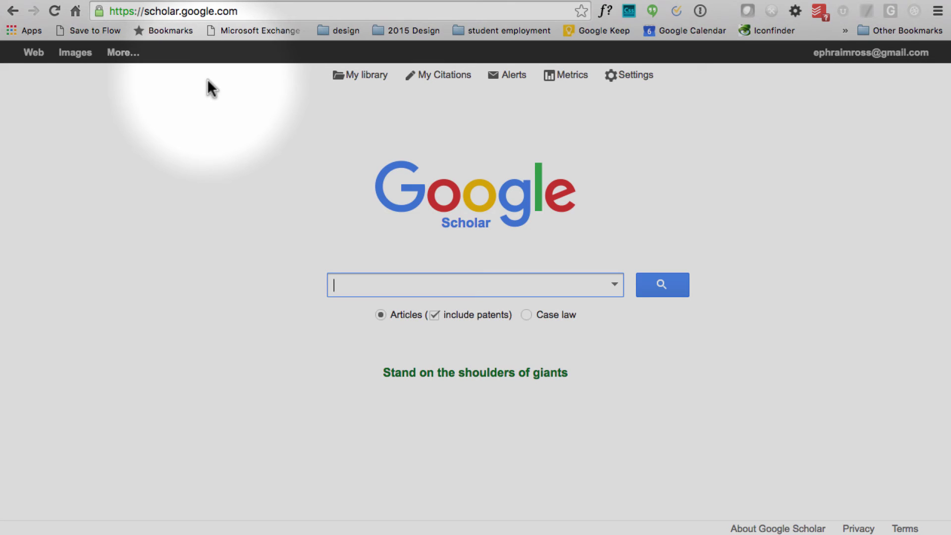
# Step: Search Google Scholar for the exact phrase "lavandula angustifolia" in quotation marks
pyautogui.click(361, 284)
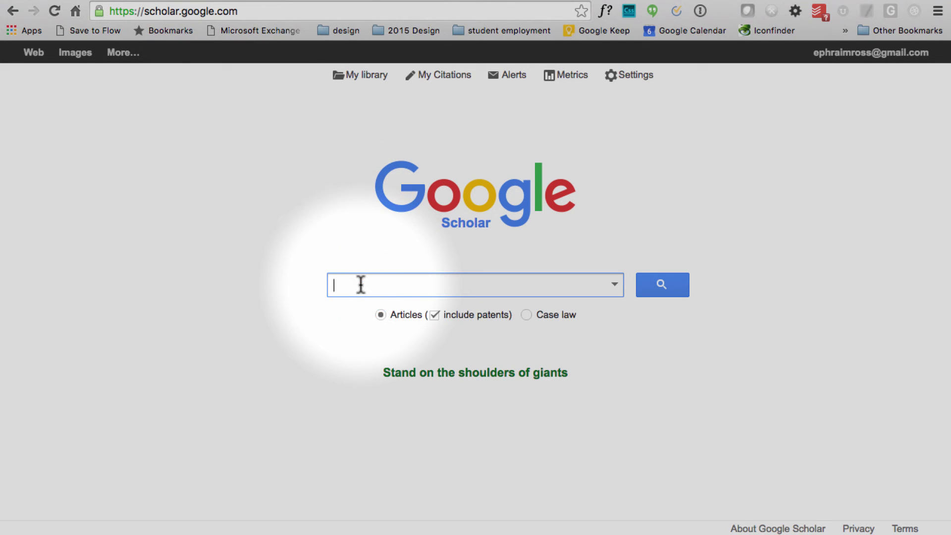
pyautogui.write('"lav')
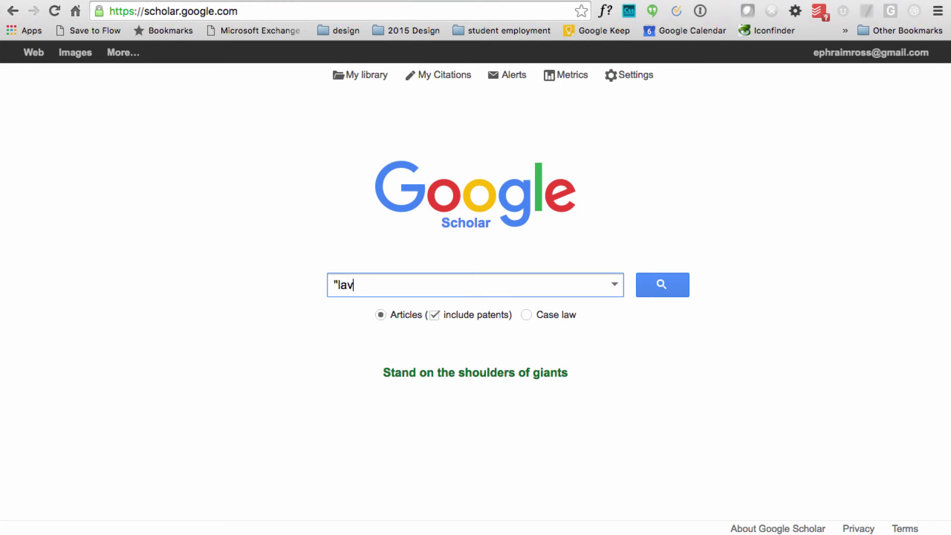
pyautogui.write('andula')
pyautogui.write(' angustif')
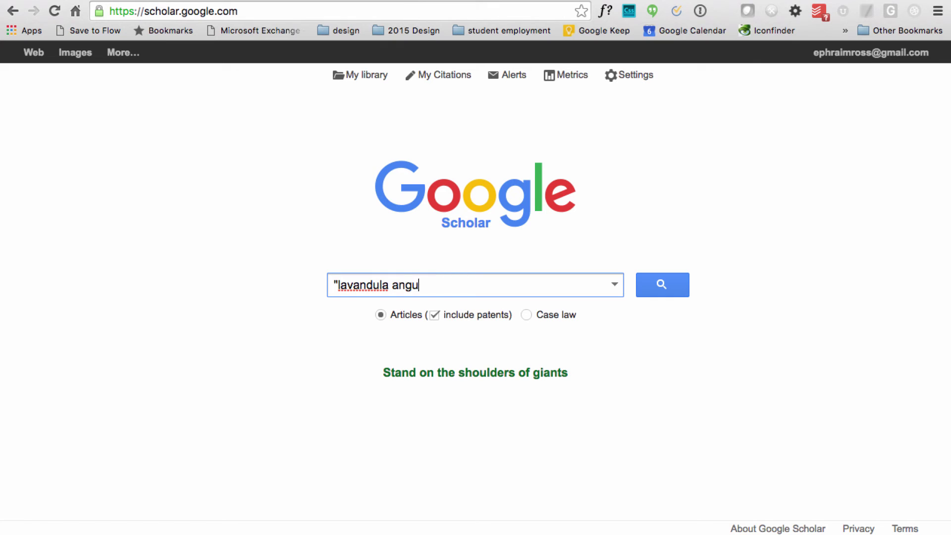
pyautogui.write('olia"')
pyautogui.press('Return')
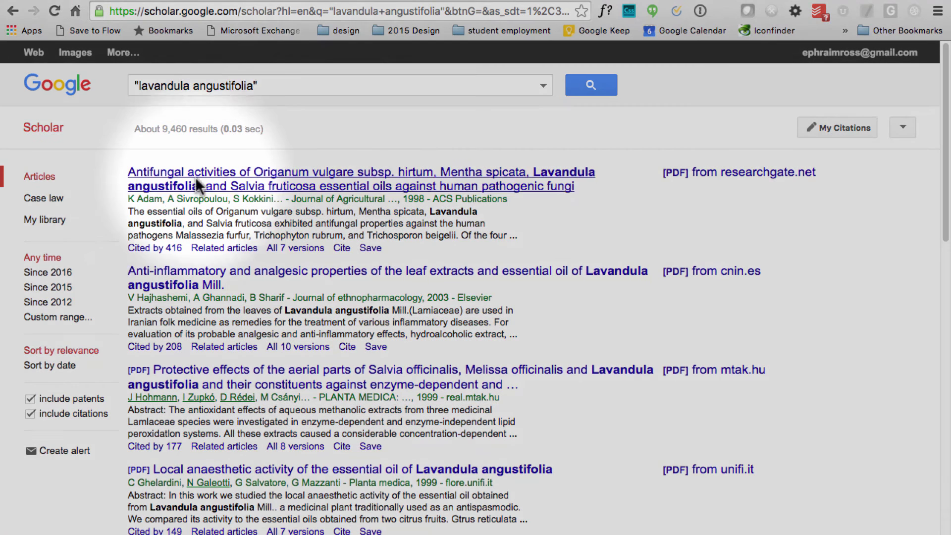
# Step: Add the words essential oil after the quoted phrase "lavandula angustifolia" in the Google Scholar query and search
pyautogui.click(296, 83)
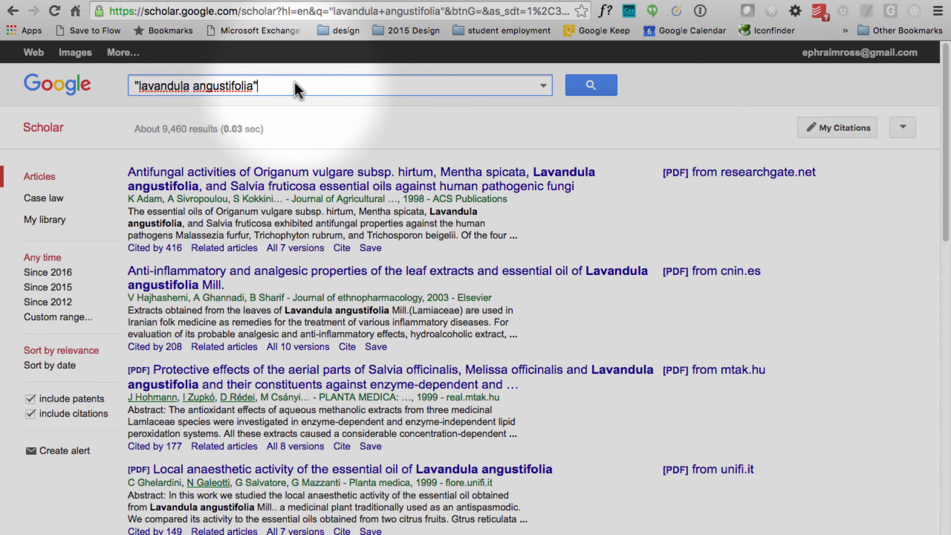
pyautogui.write('essential ')
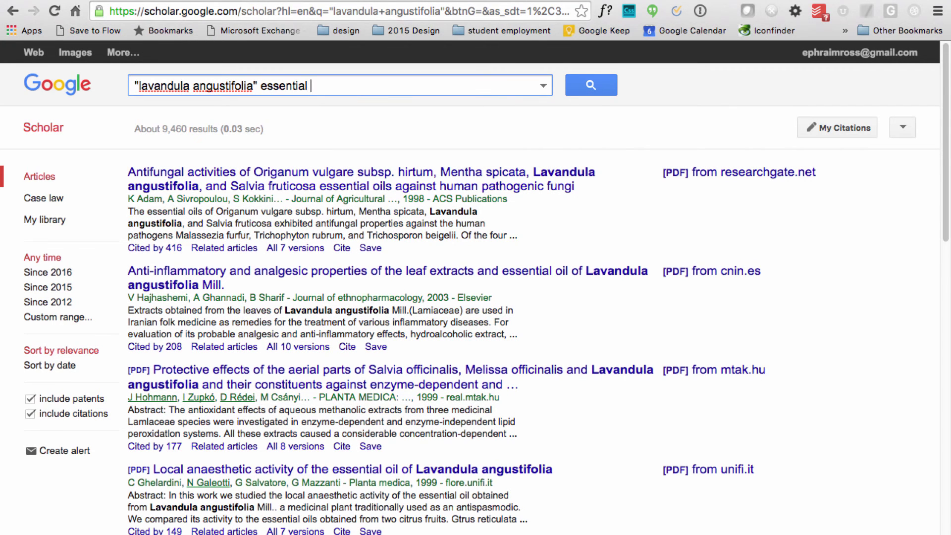
pyautogui.write('oil')
pyautogui.press('Return')
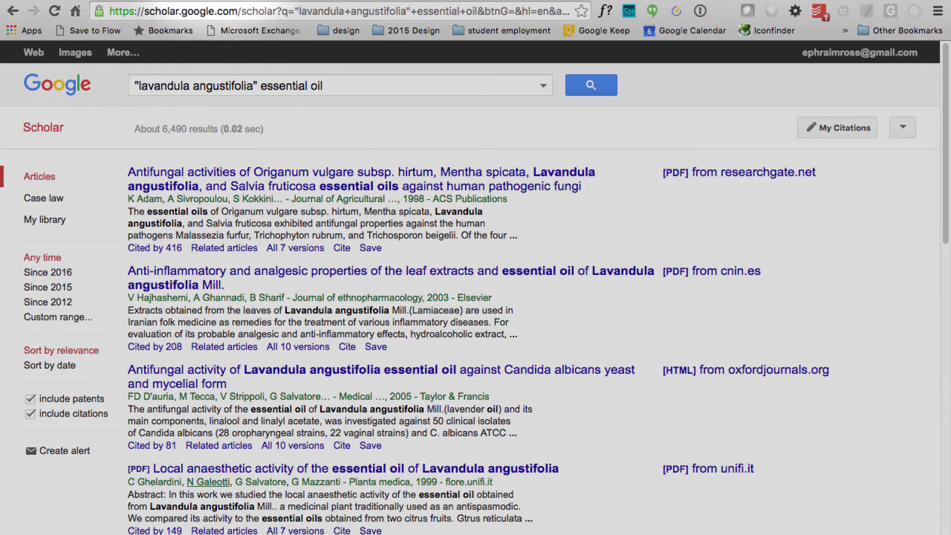
# Step: Go to google.com and search for the exact phrase "lavandula angustifolia" in quotation marks
pyautogui.click(211, 14)
pyautogui.write('google.com')
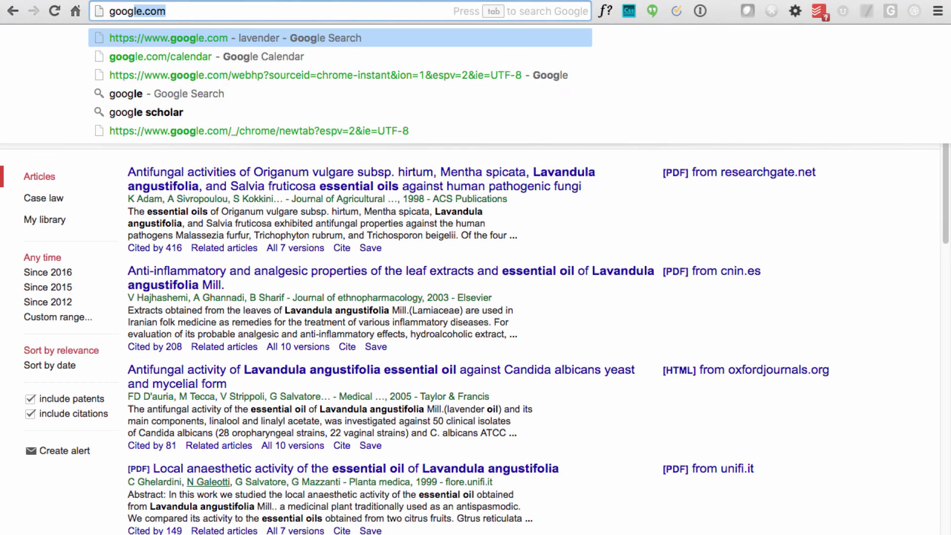
pyautogui.press('Return')
pyautogui.write('"l')
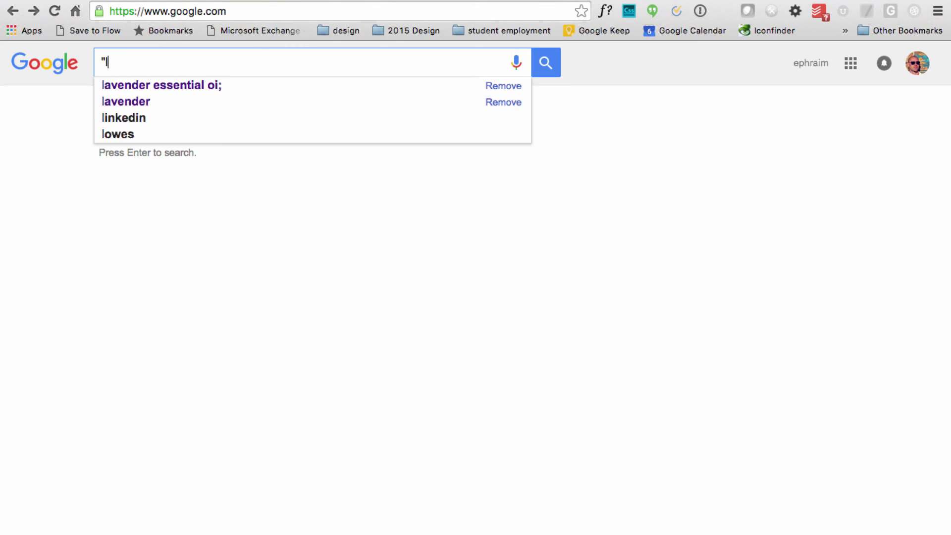
pyautogui.write('avandula angu')
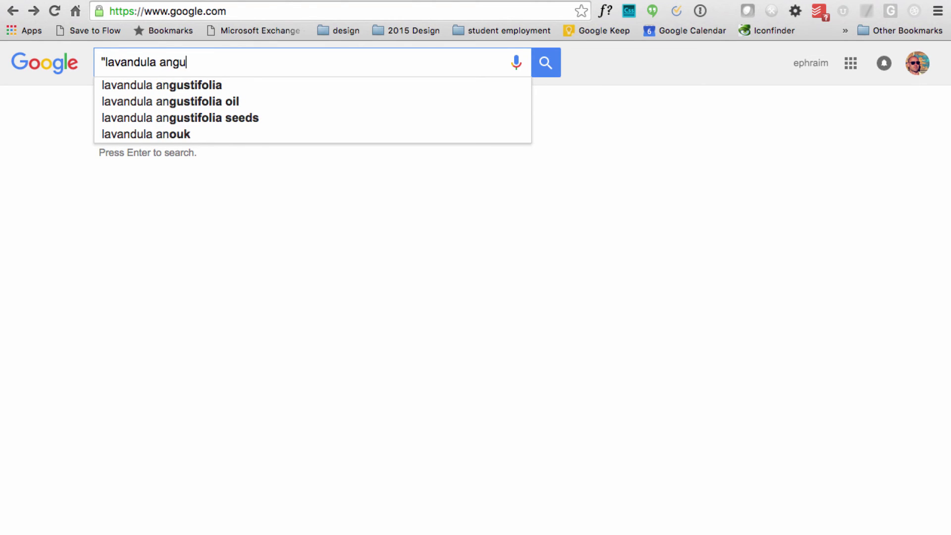
pyautogui.write('stifolia"')
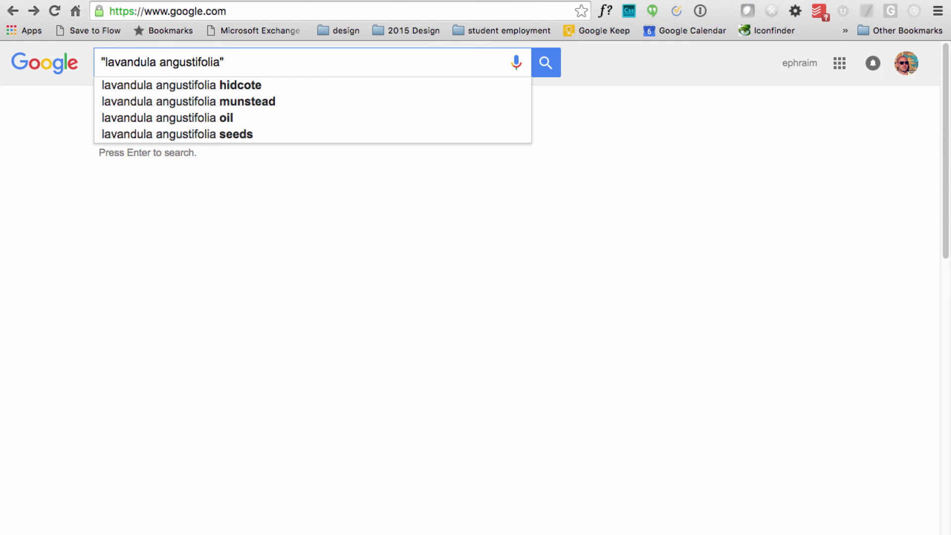
pyautogui.press('Return')
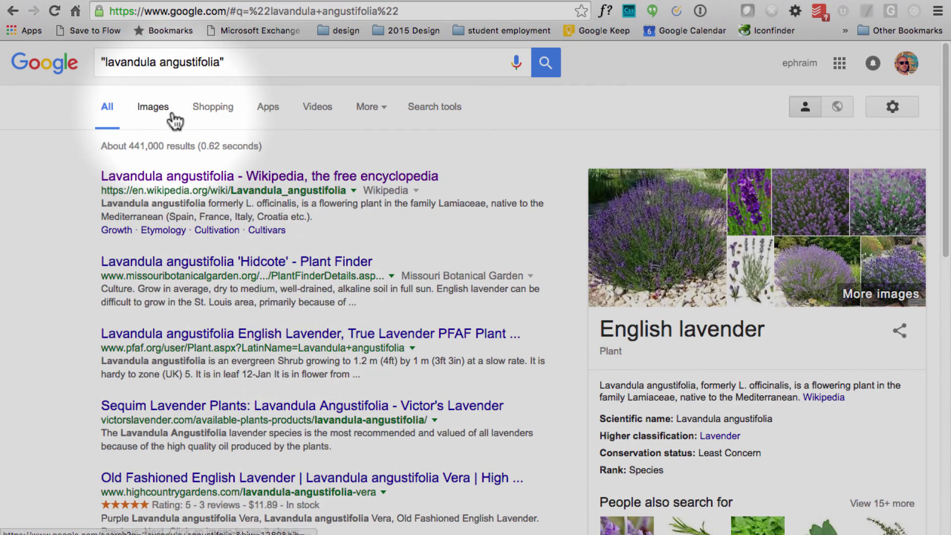
# Step: Show the image results for the query and filter them by size to Large
pyautogui.click(167, 113)
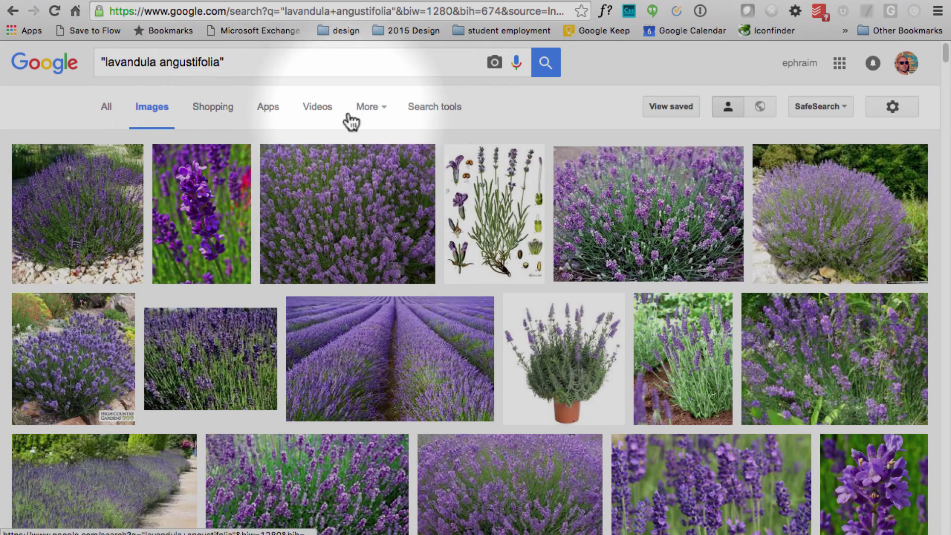
pyautogui.click(415, 120)
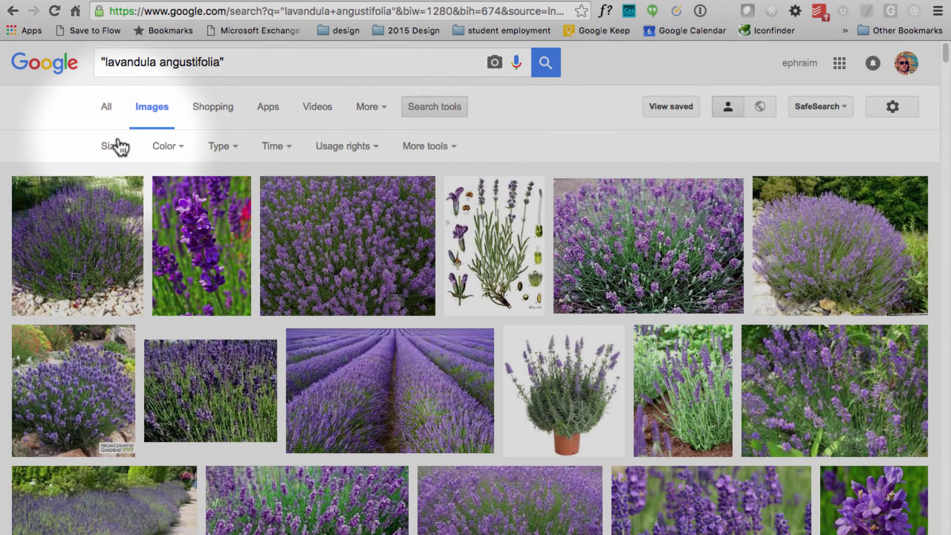
pyautogui.click(114, 145)
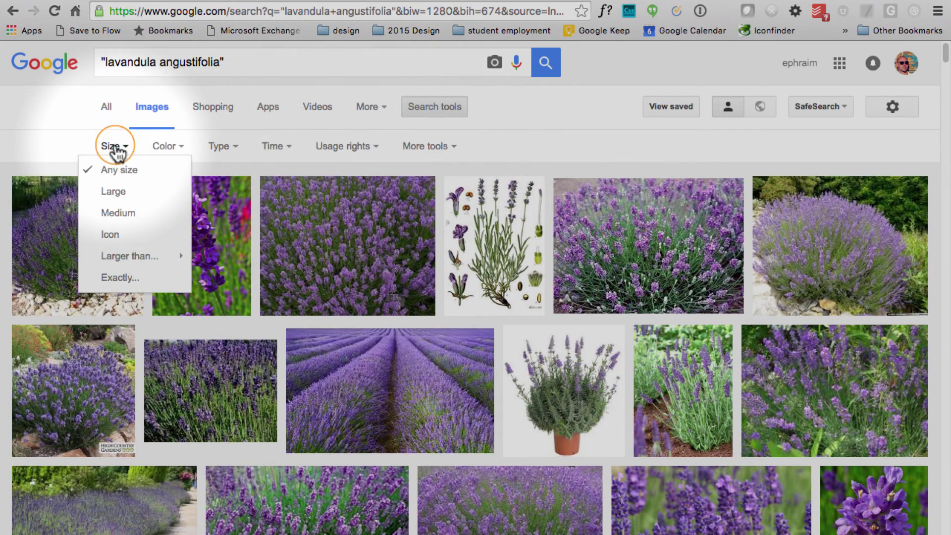
pyautogui.click(117, 191)
# Step: Preview the close-up File:Lavandula angustifolia 002.JPG result and browse forward to the Old English lavender photo from 99roots.com
pyautogui.click(67, 215)
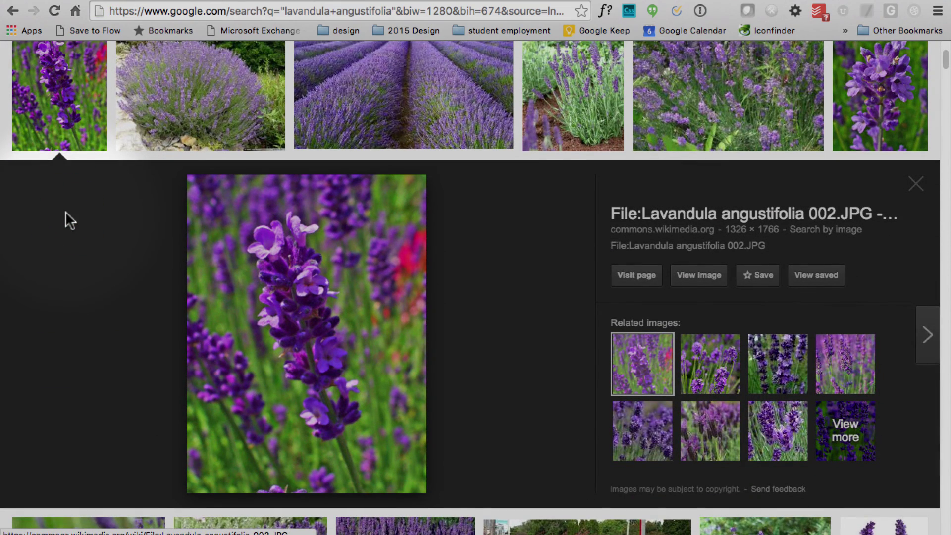
pyautogui.click(927, 349)
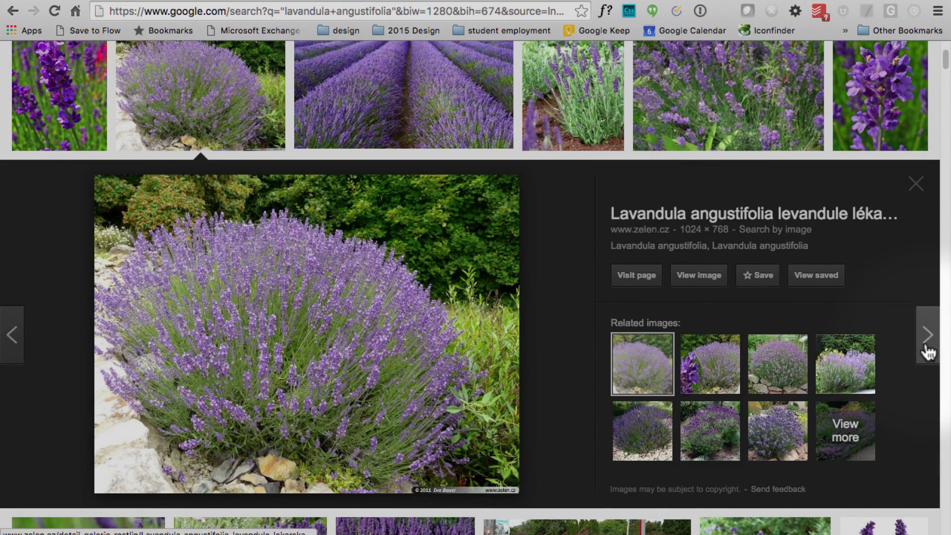
pyautogui.click(927, 350)
pyautogui.click(927, 349)
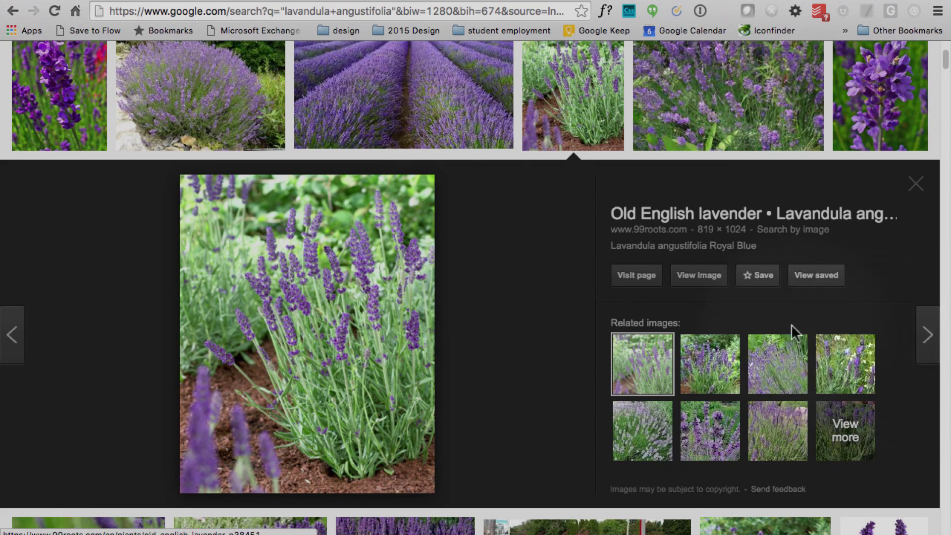
# Step: View the Old English lavender photo on its own at full size, zoom back out, and return to the image results
pyautogui.click(702, 275)
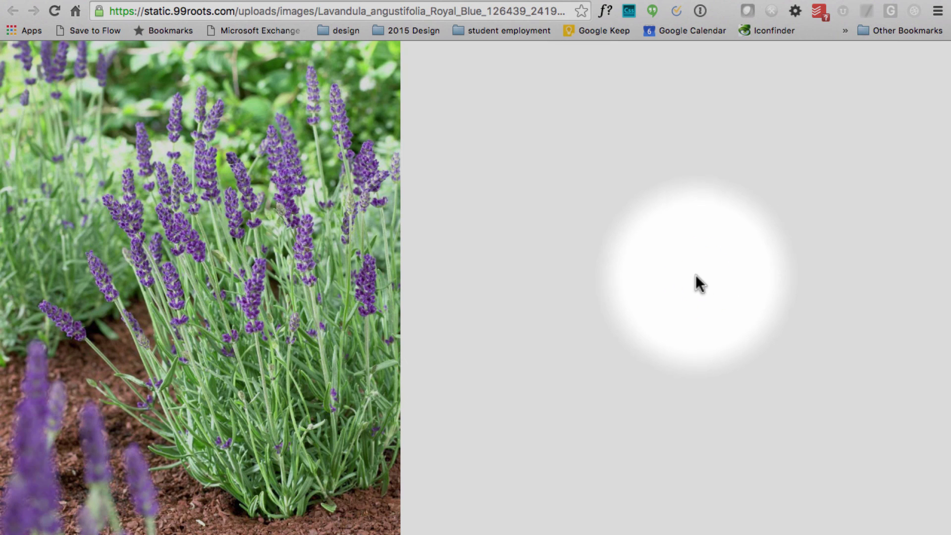
pyautogui.click(292, 276)
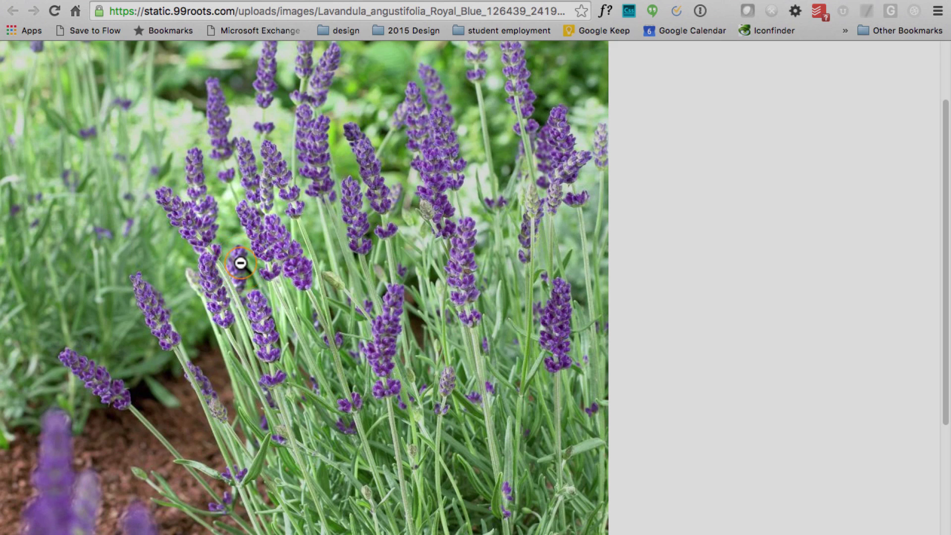
pyautogui.click(262, 255)
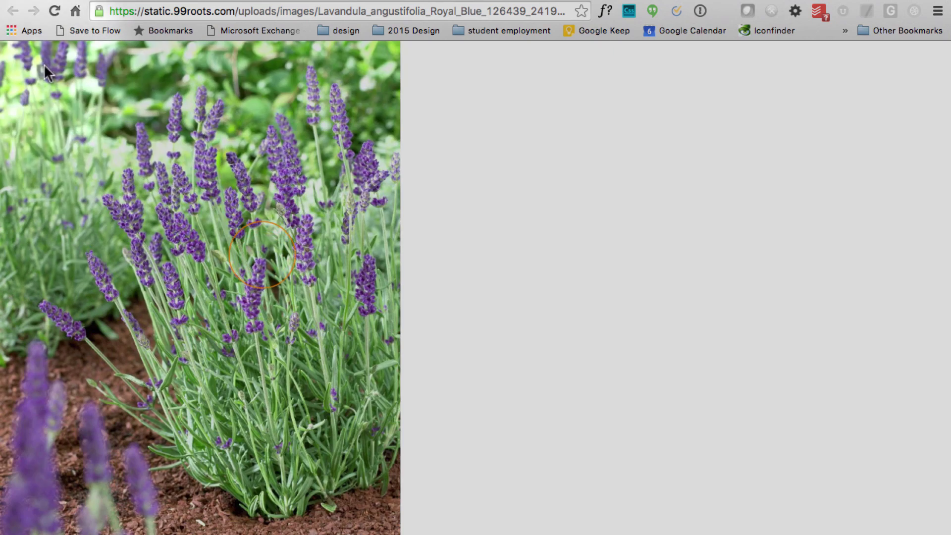
pyautogui.press('BackSpace')
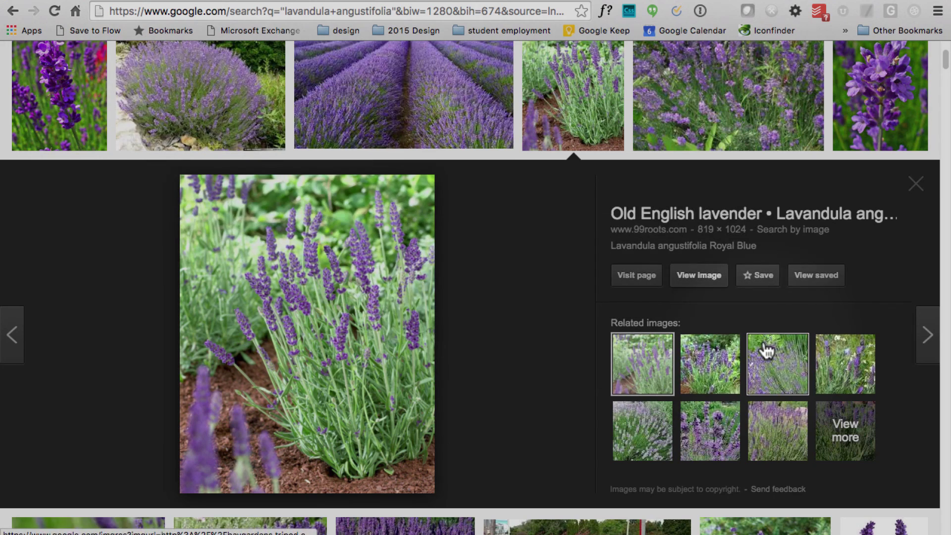
# Step: Browse forward to the File:Lavandula angustifolia 003.JPG image and open its Wikimedia Commons page
pyautogui.click(920, 336)
pyautogui.click(924, 342)
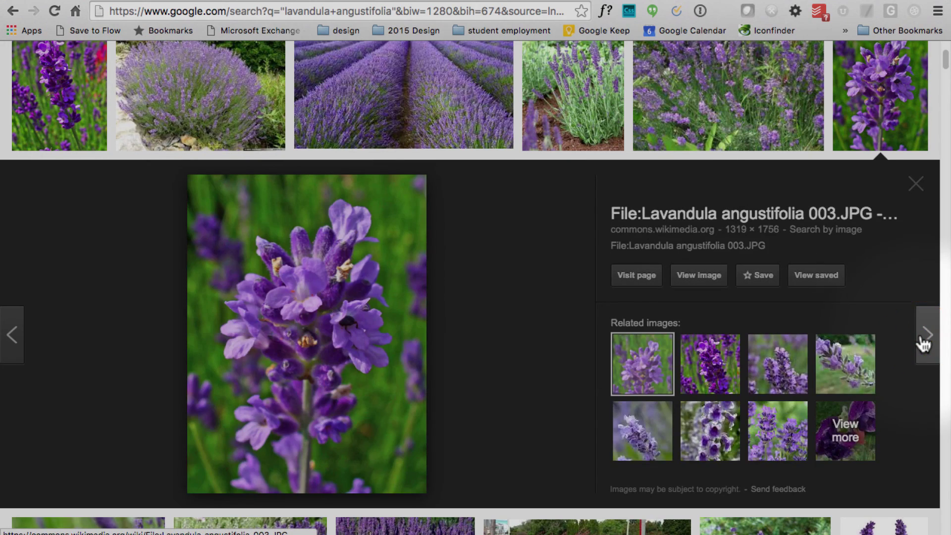
pyautogui.click(315, 308)
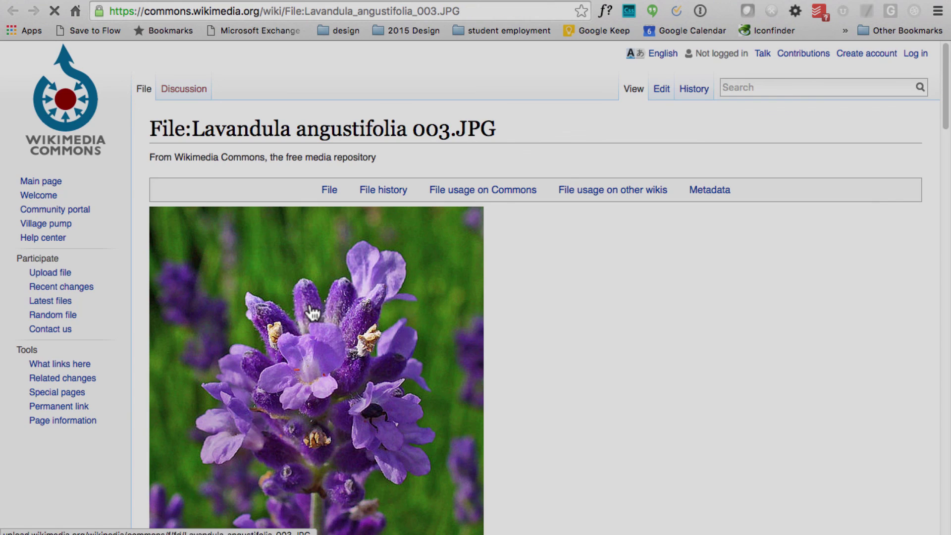
# Step: Open the original Lavandula_angustifolia_003.JPG file from the Wikimedia Commons page and inspect the flower details at full resolution
pyautogui.click(314, 330)
pyautogui.click(221, 263)
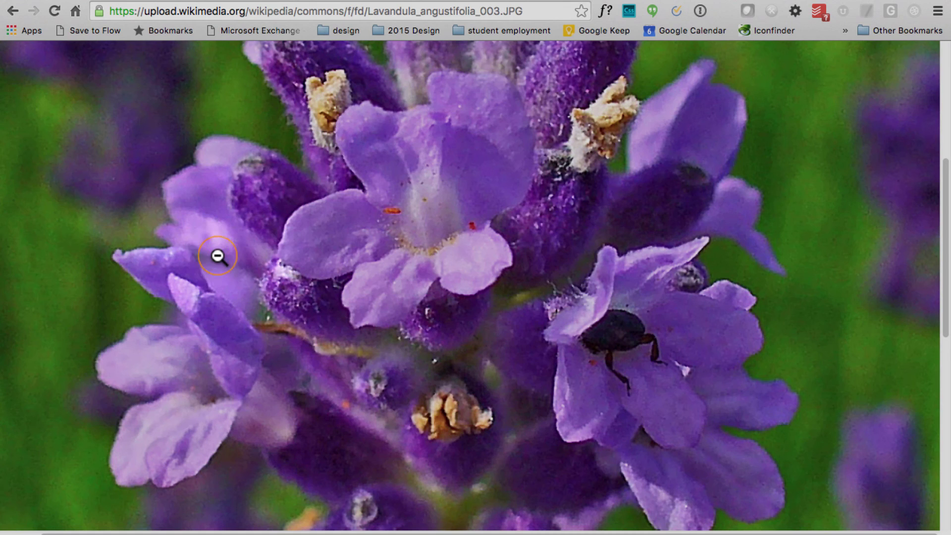
pyautogui.scroll(1, 242, 262)
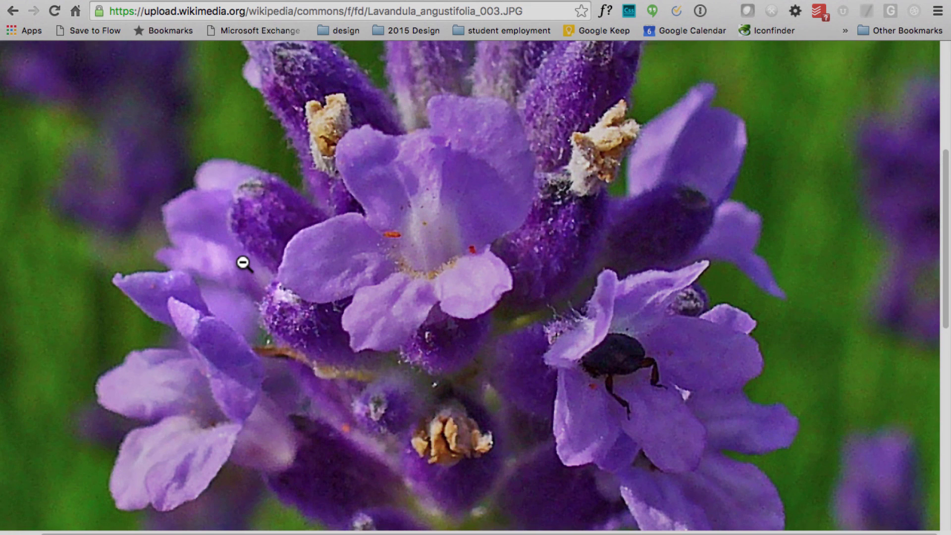
pyautogui.scroll(4, 242, 263)
pyautogui.scroll(-2, 243, 263)
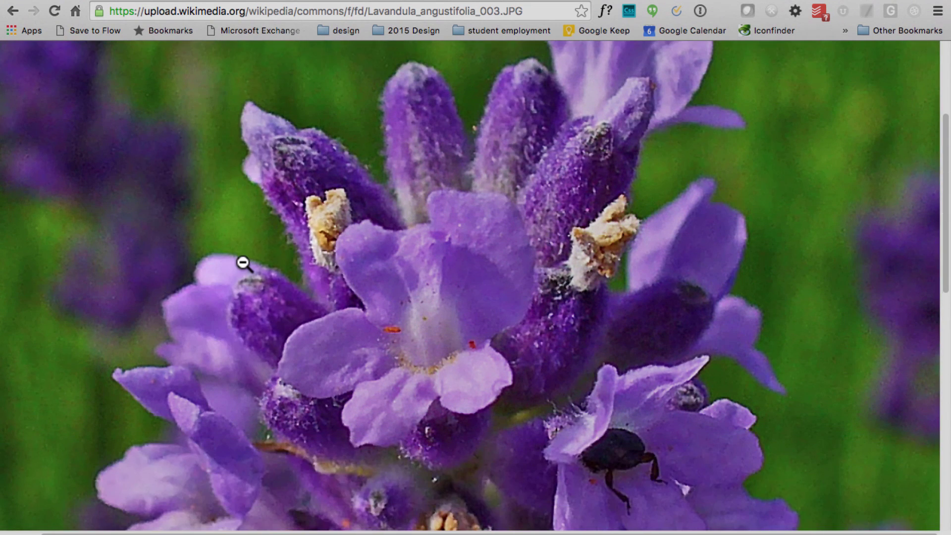